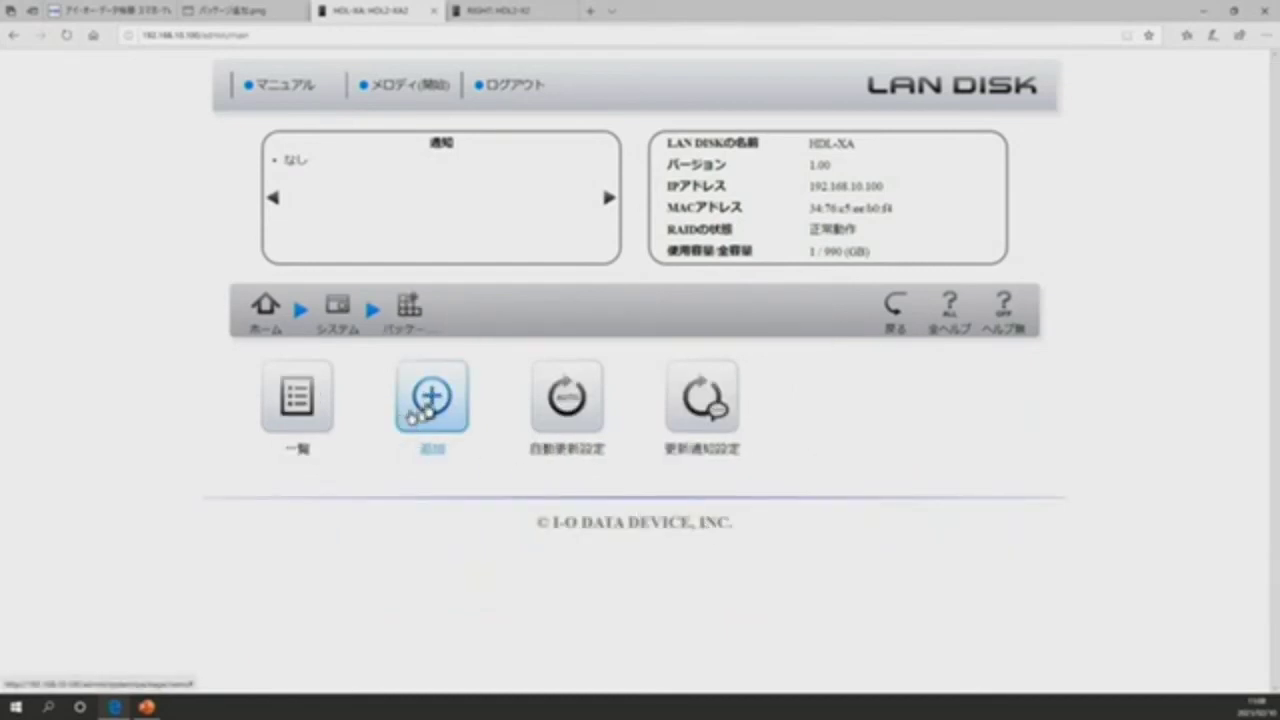
# Step: Annotate パッケージ追加.png with a web note, marking the Remote Link 3 name, its checkbox and the 追加 button with the green pen
pyautogui.click(200, 12)
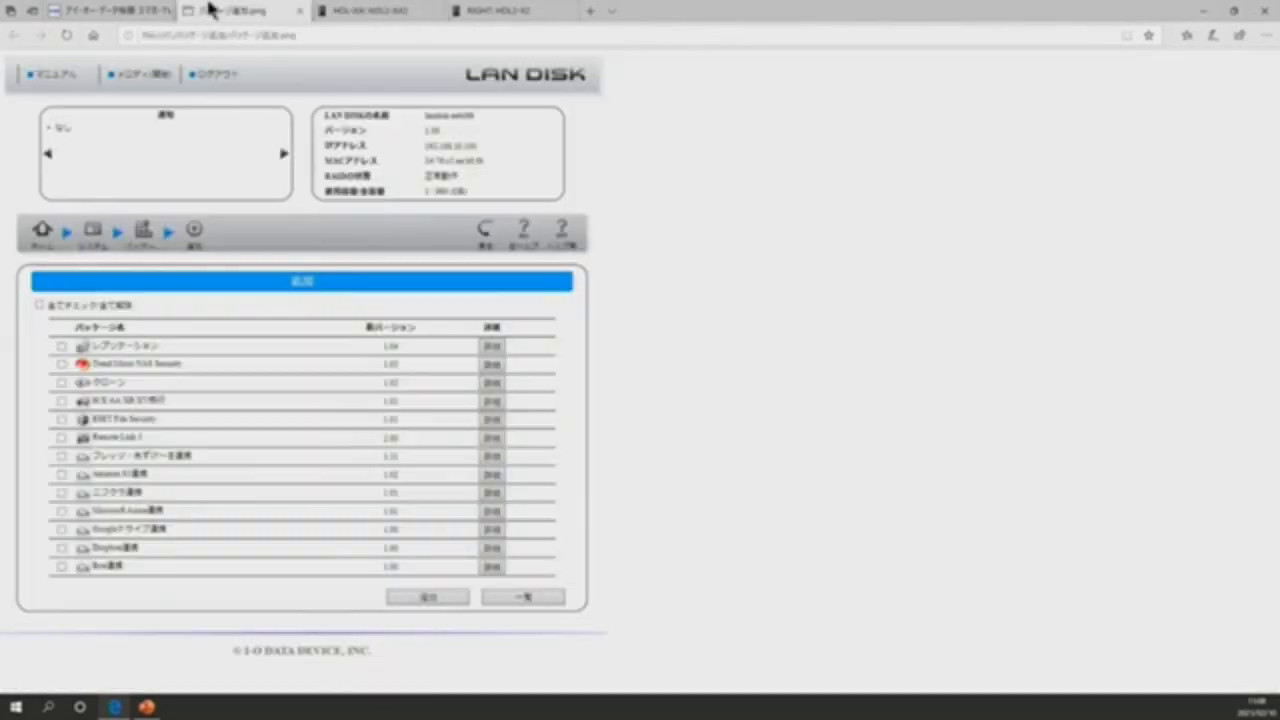
pyautogui.click(1210, 37)
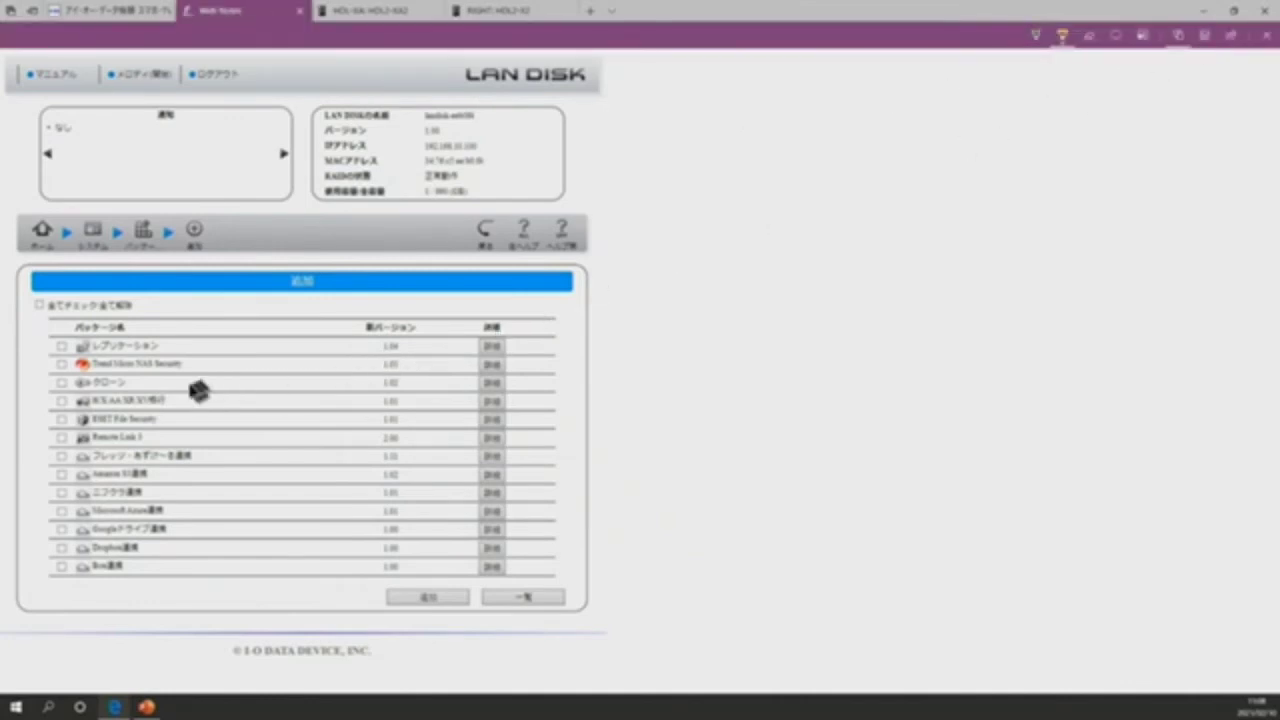
pyautogui.scroll(2, 188, 405)
pyautogui.scroll(2, 184, 400)
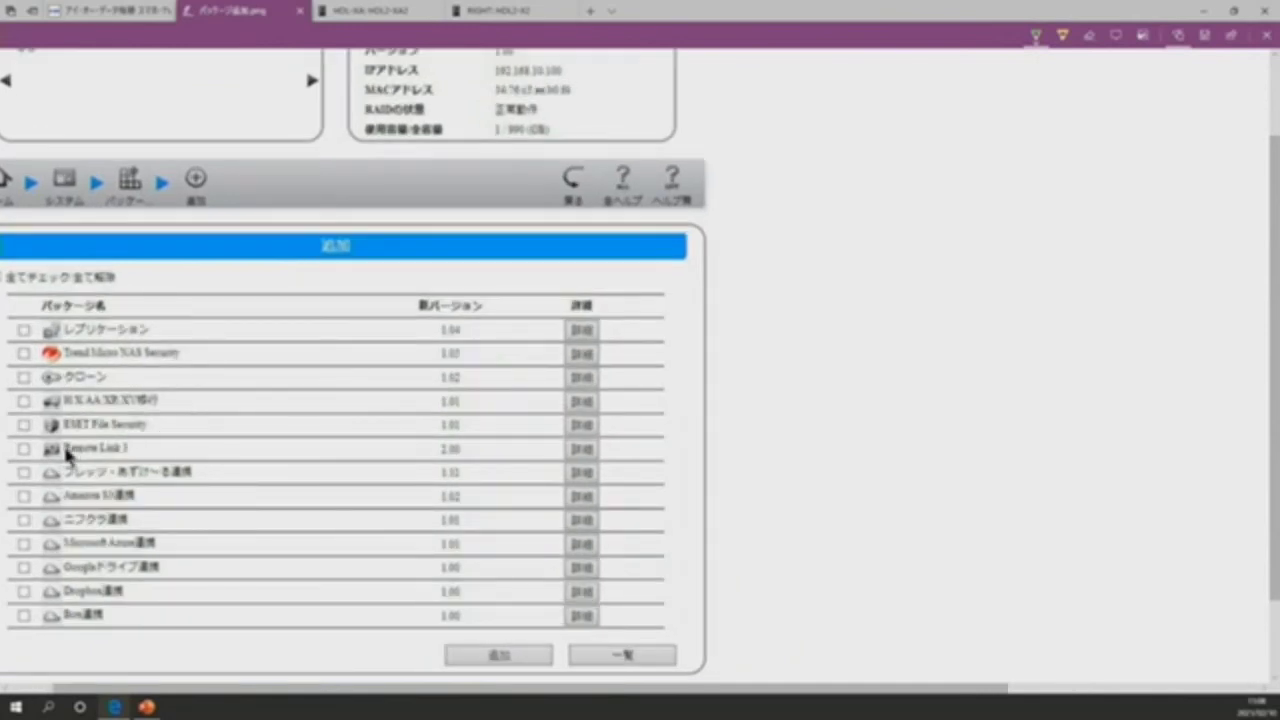
pyautogui.moveTo(64, 449); pyautogui.dragTo(146, 451)
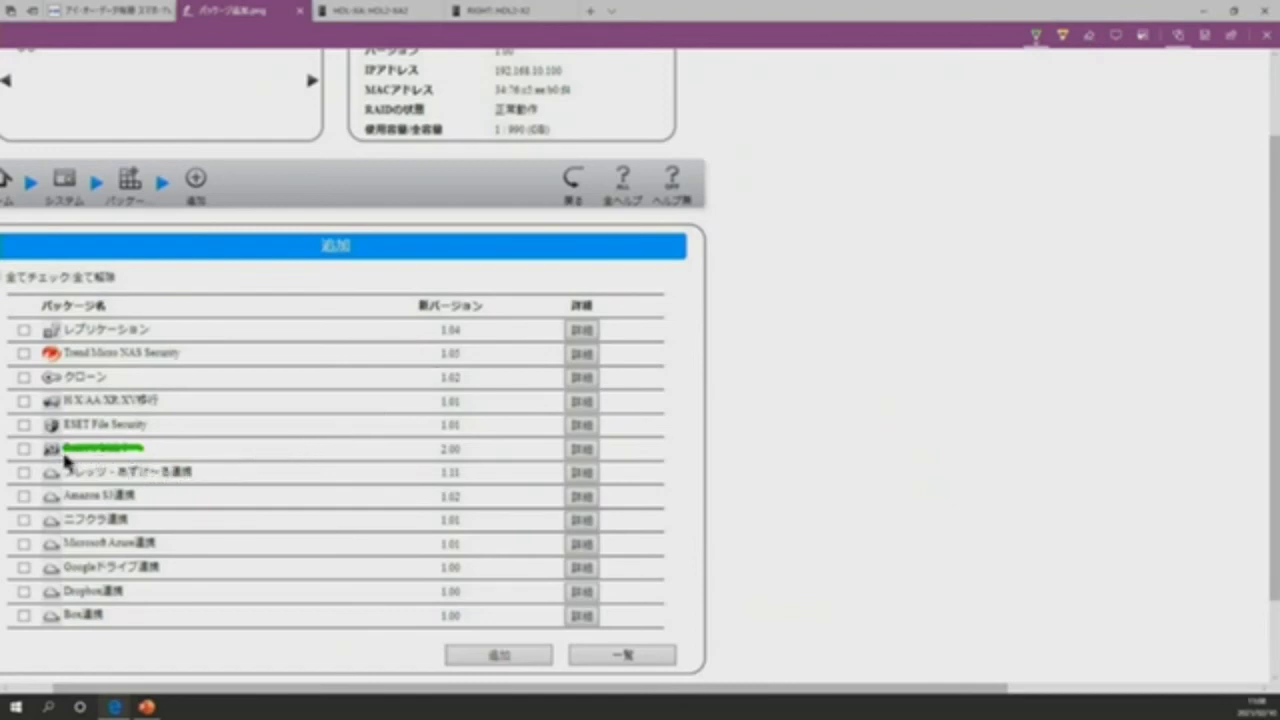
pyautogui.moveTo(30, 450)
pyautogui.mouseDown()
pyautogui.moveTo(10, 452)
pyautogui.moveTo(20, 438)
pyautogui.moveTo(32, 452)
pyautogui.mouseUp()
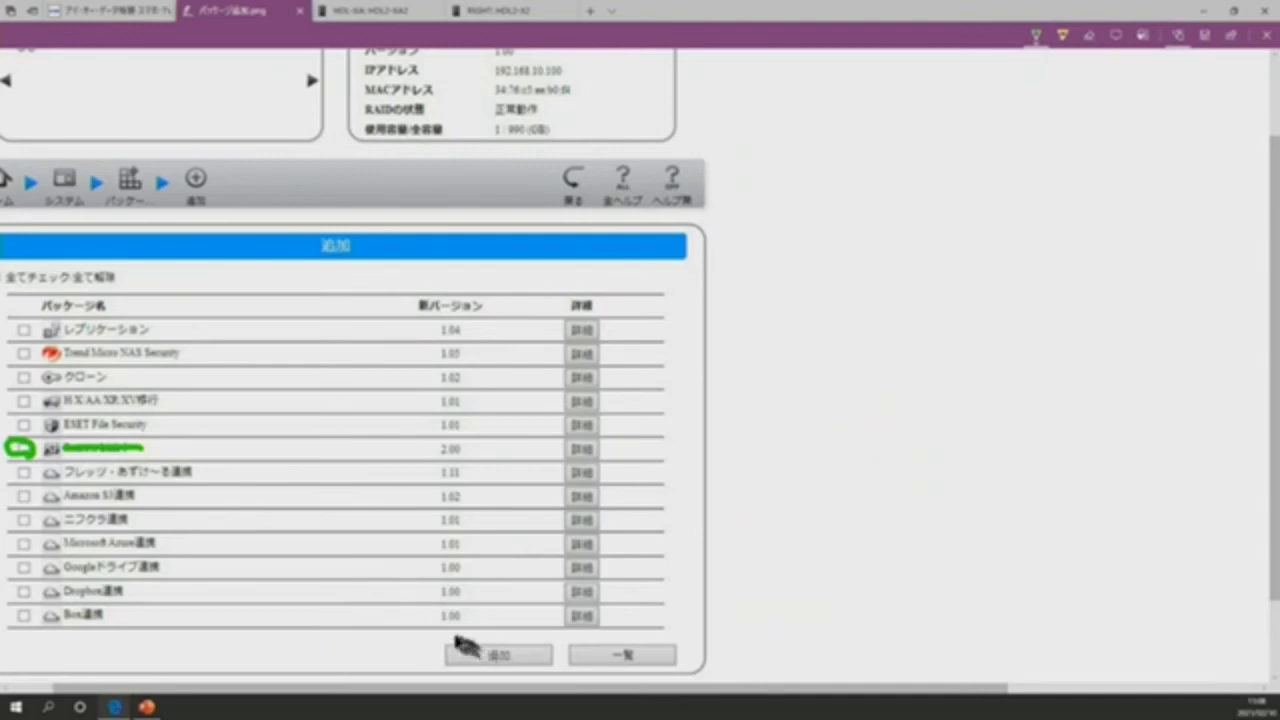
pyautogui.moveTo(449, 632)
pyautogui.mouseDown()
pyautogui.moveTo(528, 634)
pyautogui.moveTo(564, 650)
pyautogui.moveTo(458, 668)
pyautogui.moveTo(455, 640)
pyautogui.mouseUp()
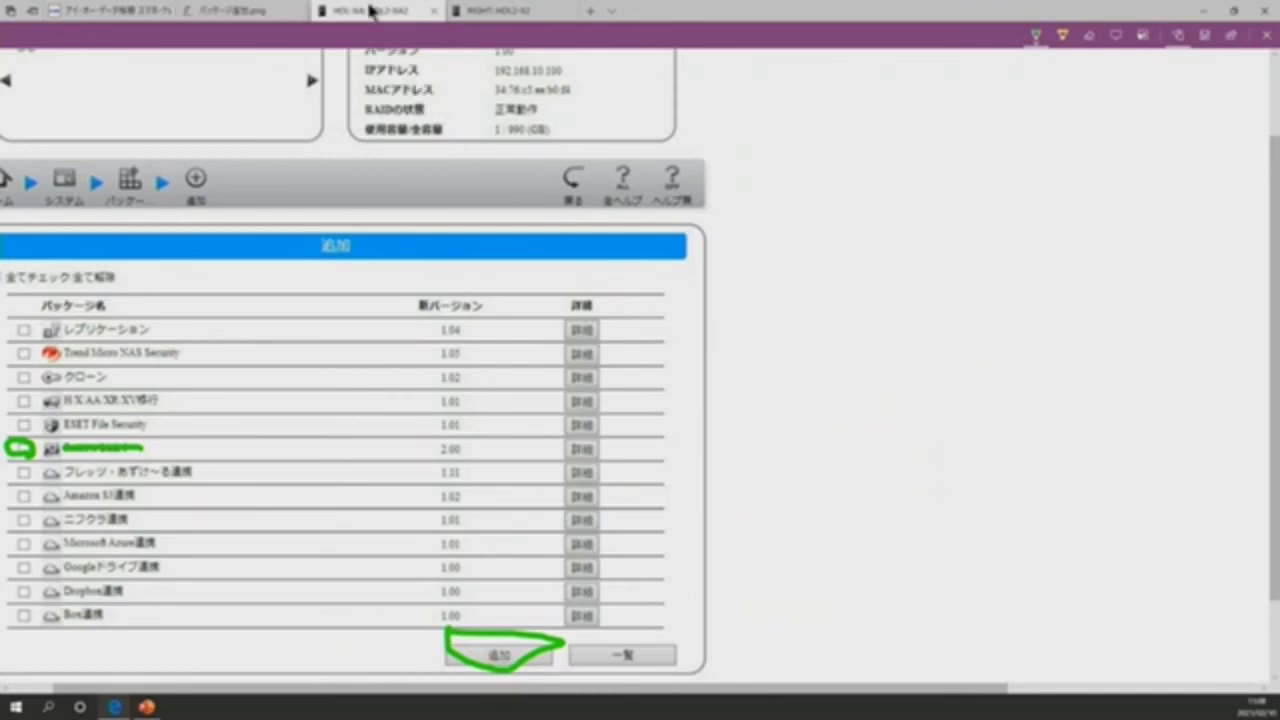
# Step: In the HDL-XA settings, open Remote Link 3 under 共有 and agree to its terms of use to proceed
pyautogui.click(370, 8)
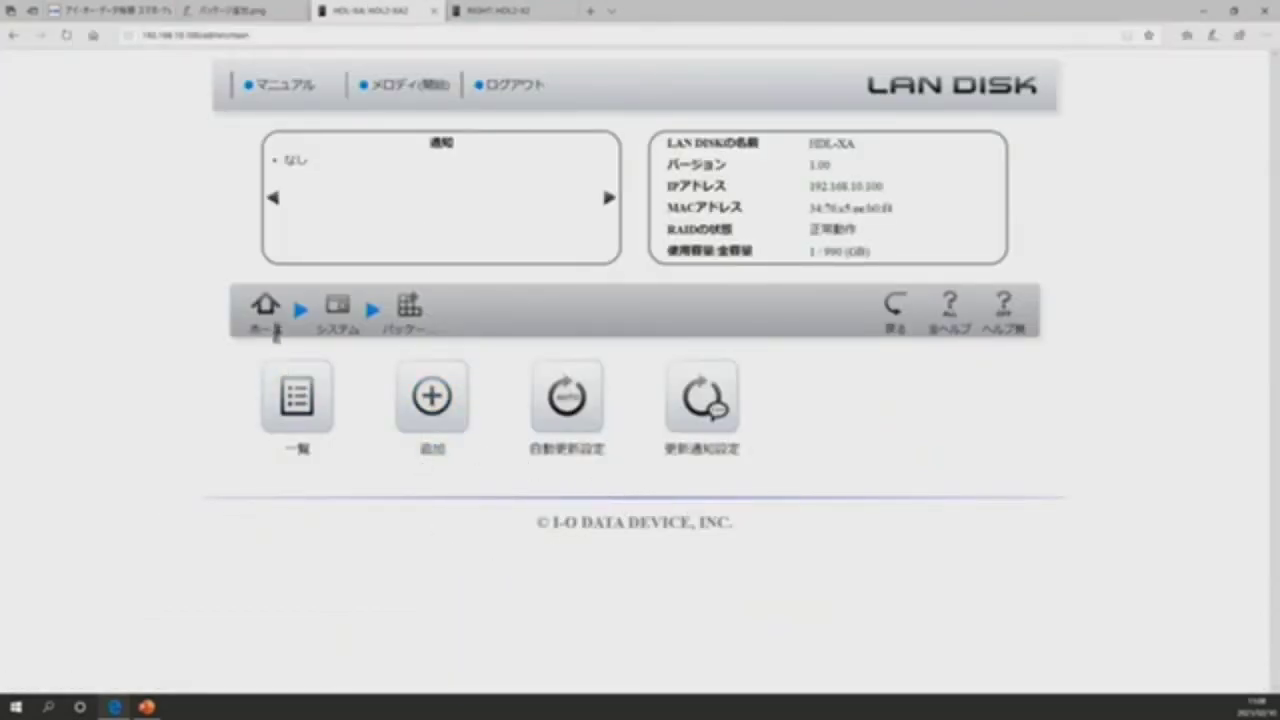
pyautogui.click(265, 306)
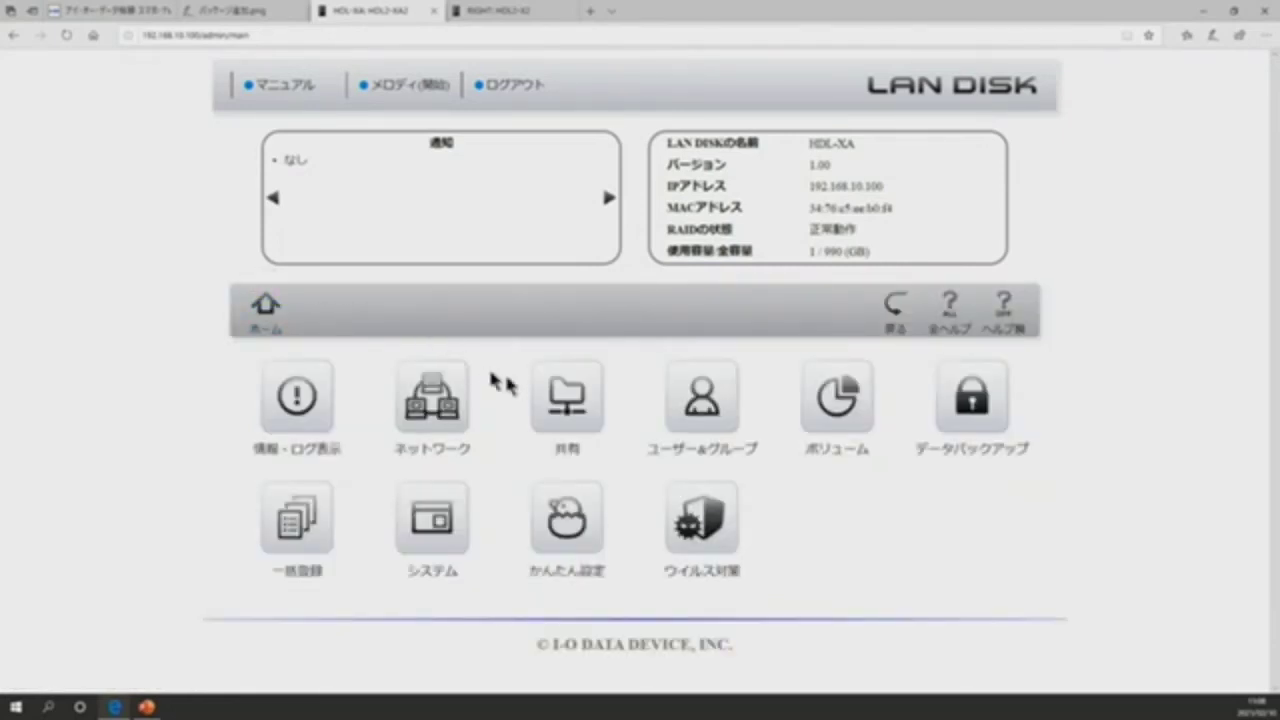
pyautogui.click(568, 402)
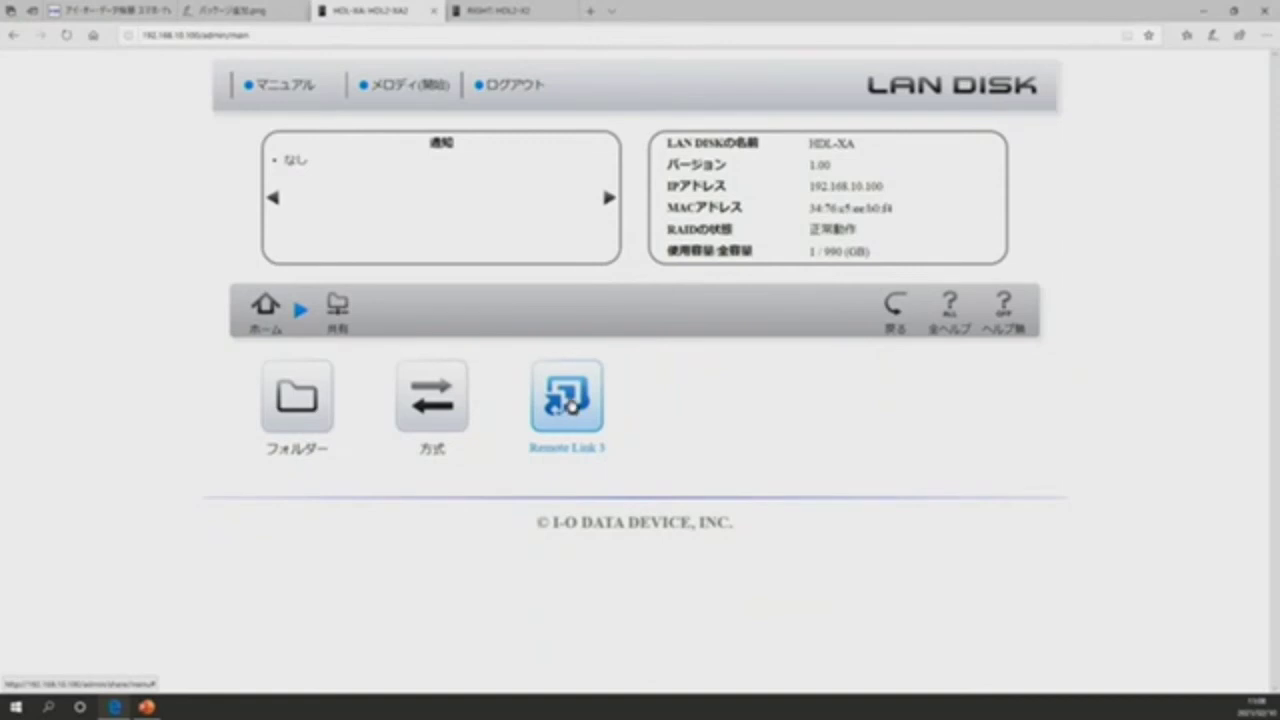
pyautogui.click(570, 404)
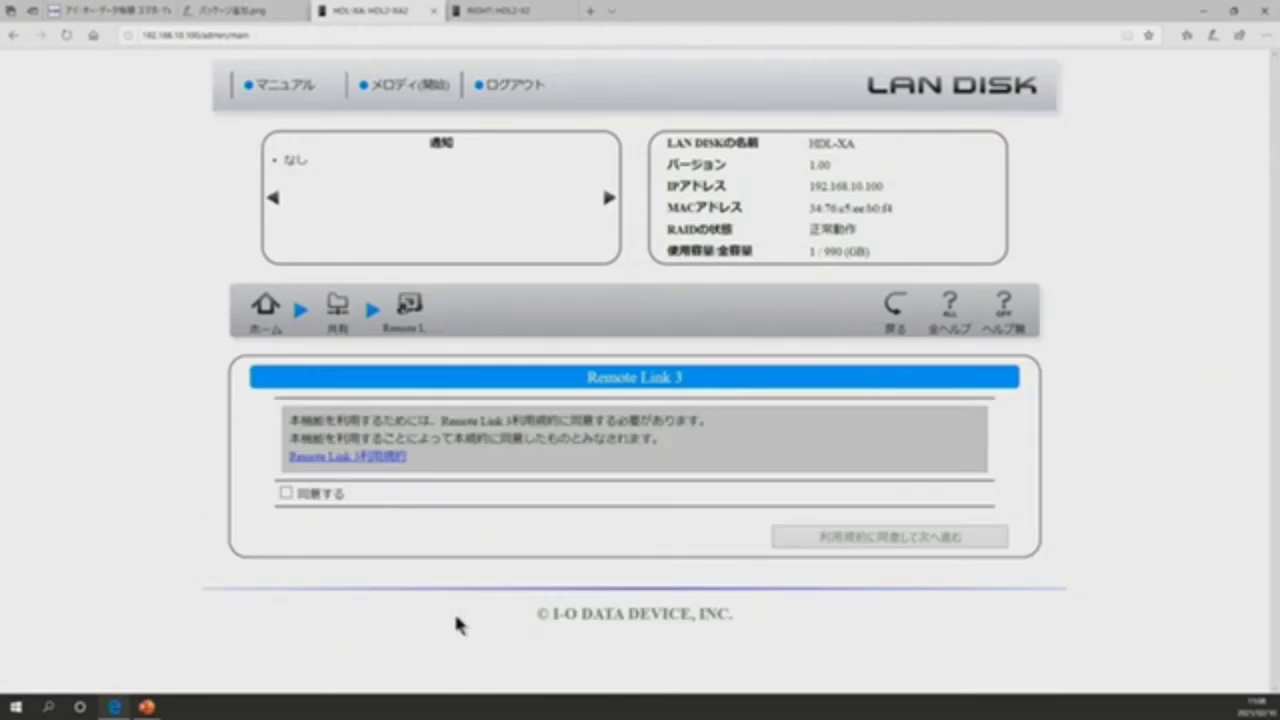
pyautogui.click(287, 494)
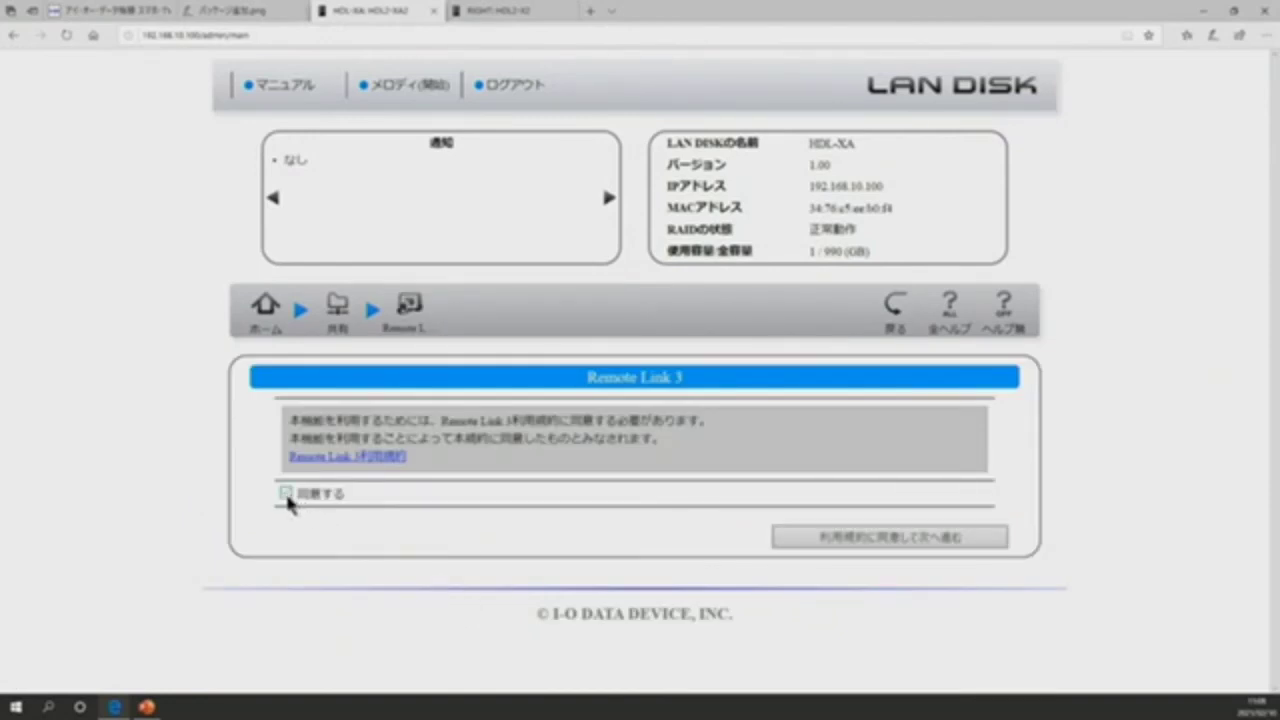
pyautogui.click(914, 542)
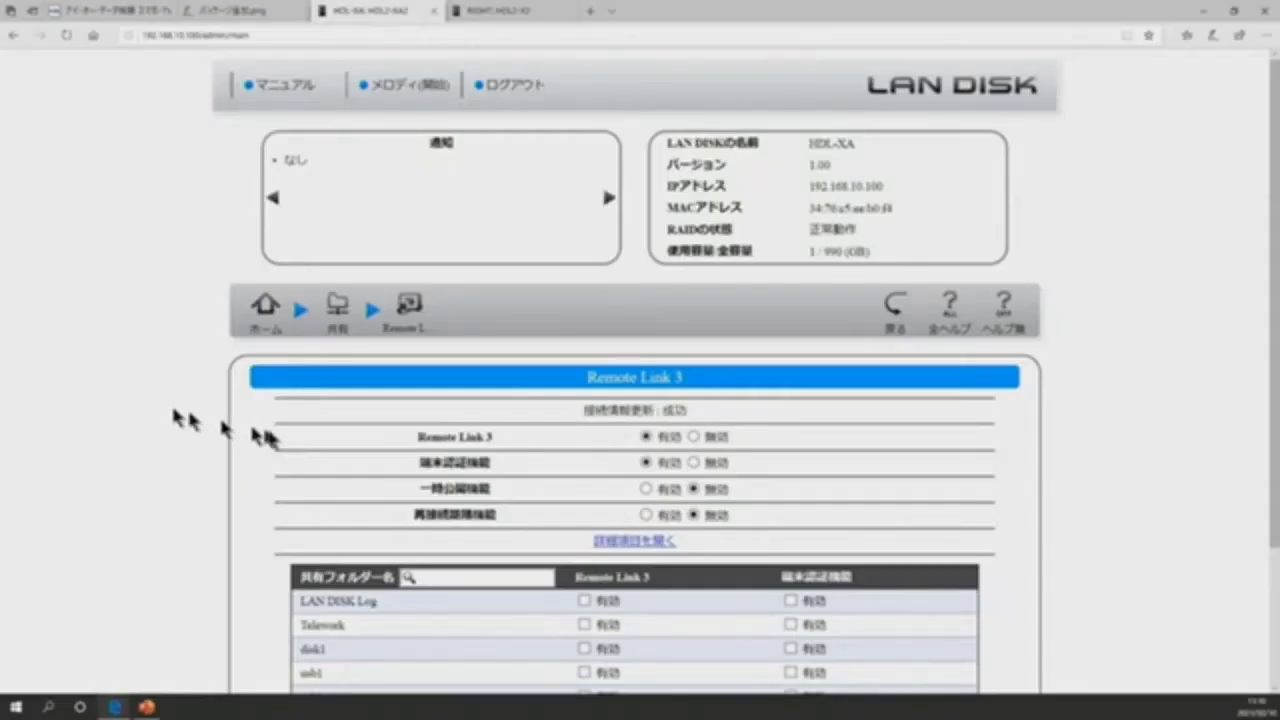
# Step: Enable Remote Link 3 for the Telework shared folder and apply the setting
pyautogui.scroll(-3, 229, 430)
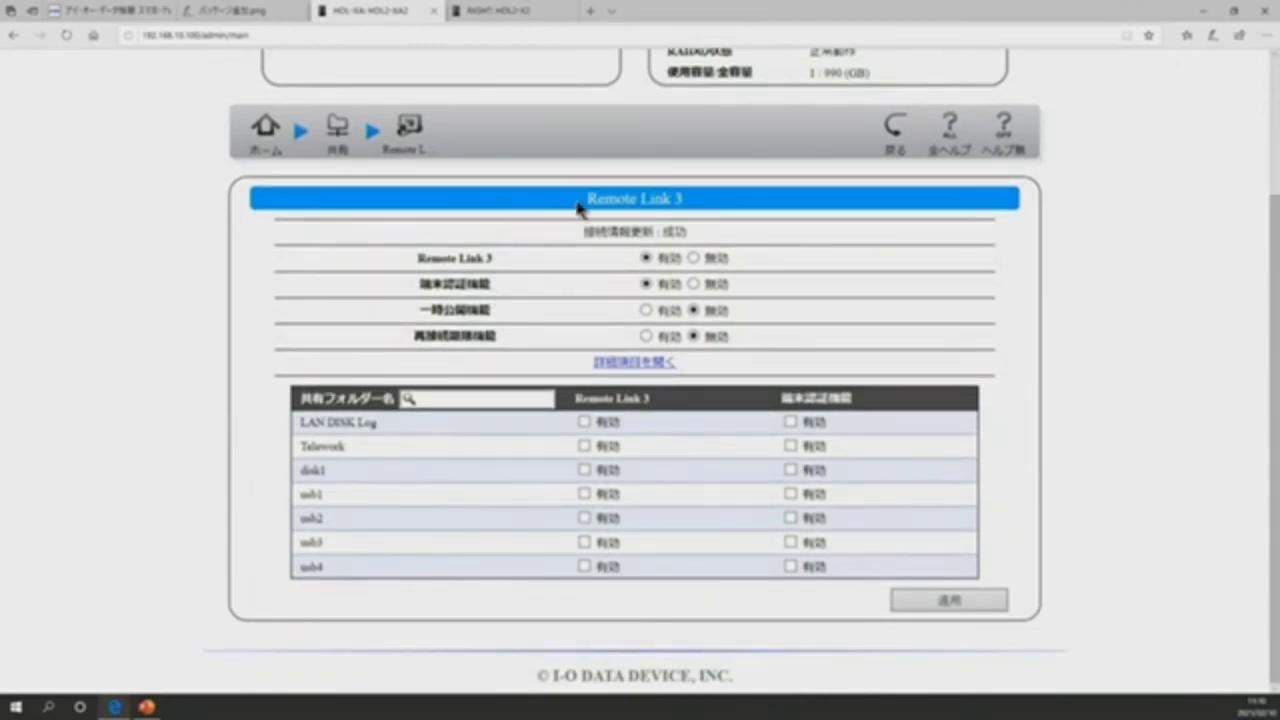
pyautogui.moveTo(578, 205); pyautogui.dragTo(691, 203)
pyautogui.click(697, 204)
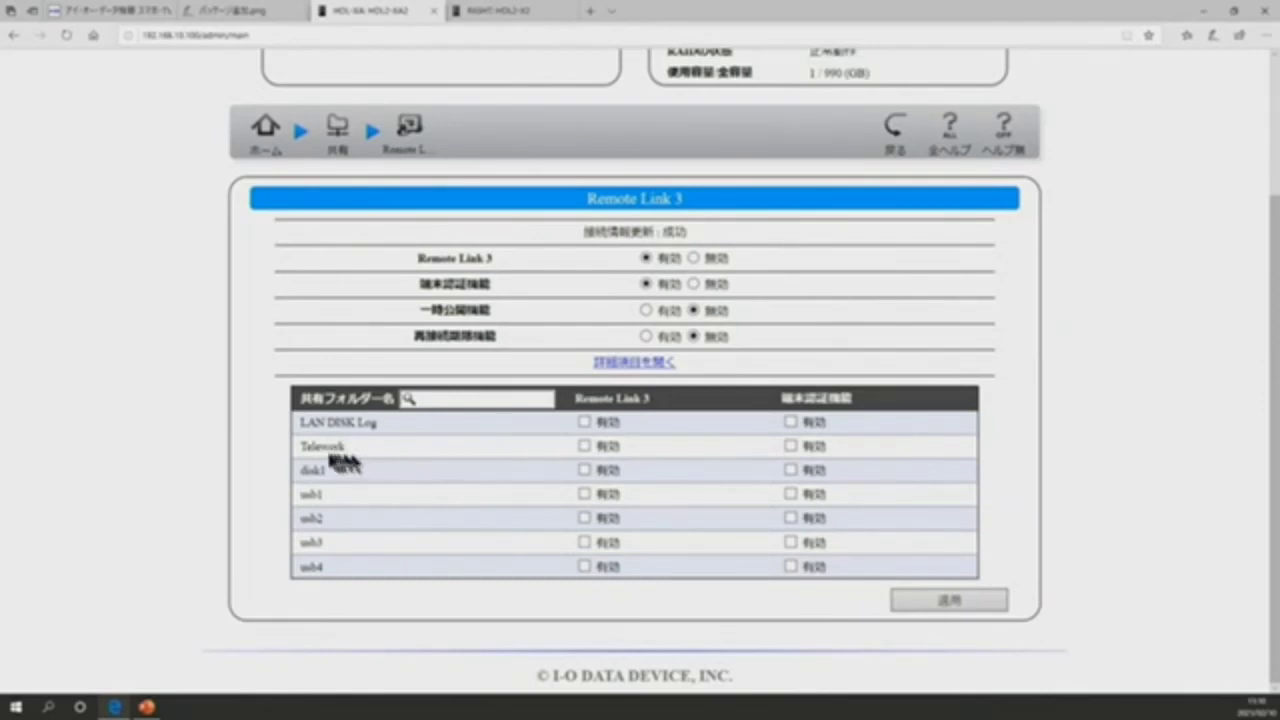
pyautogui.moveTo(301, 447); pyautogui.dragTo(353, 445)
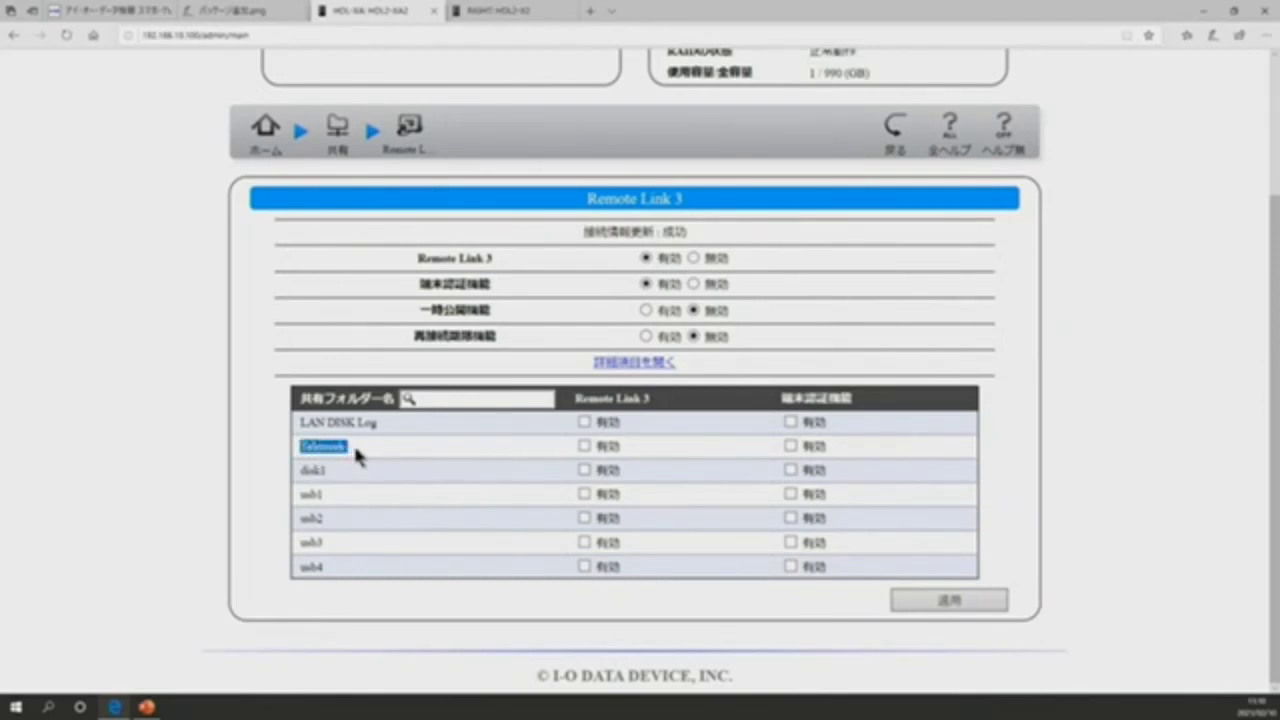
pyautogui.click(353, 442)
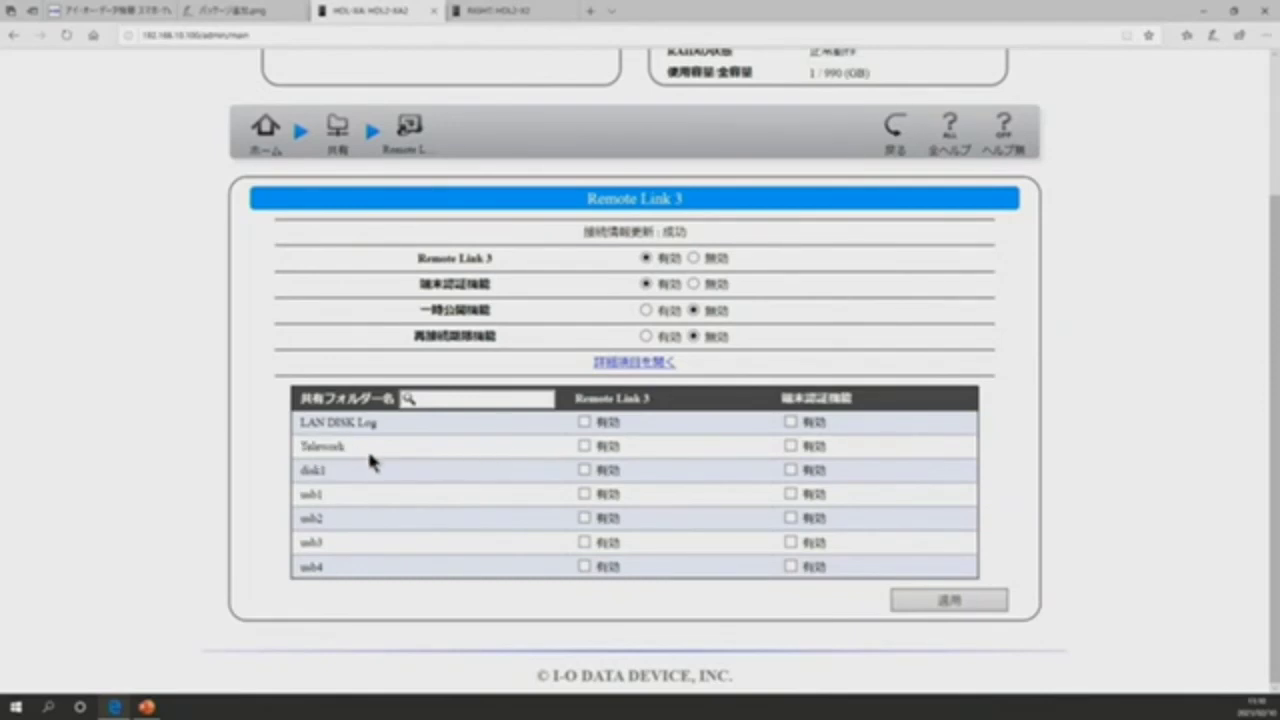
pyautogui.click(586, 447)
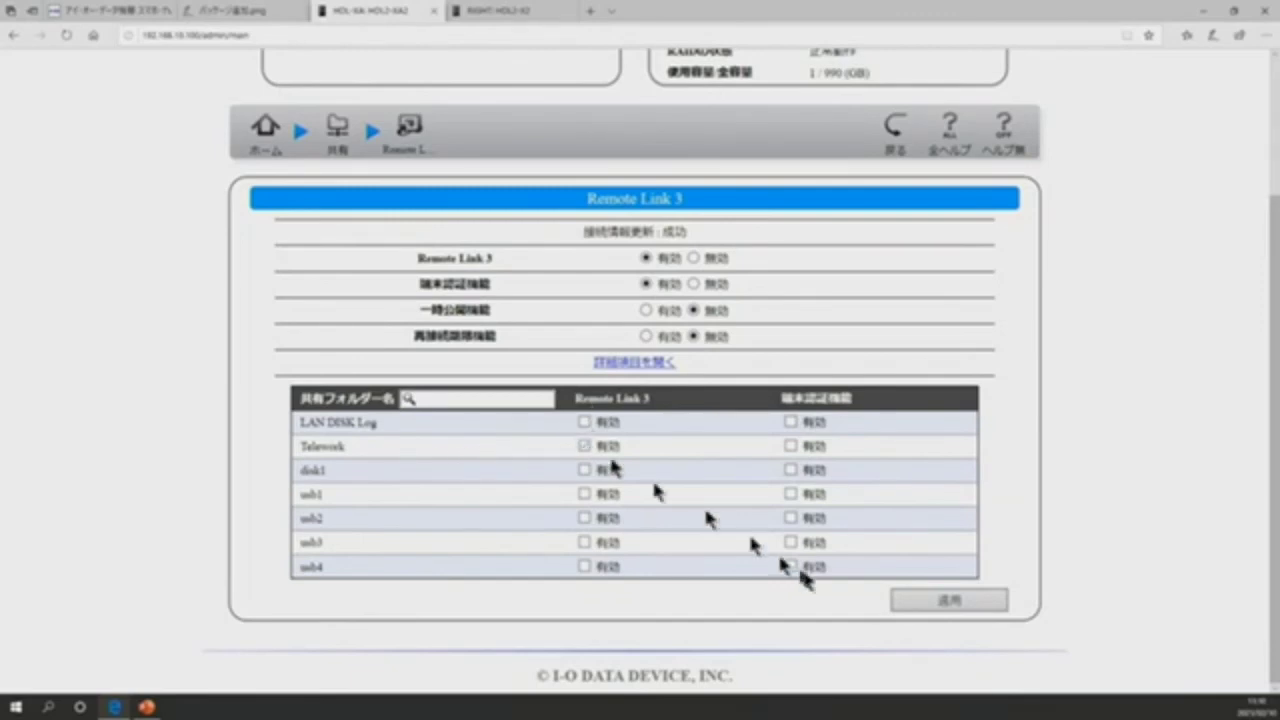
pyautogui.click(990, 606)
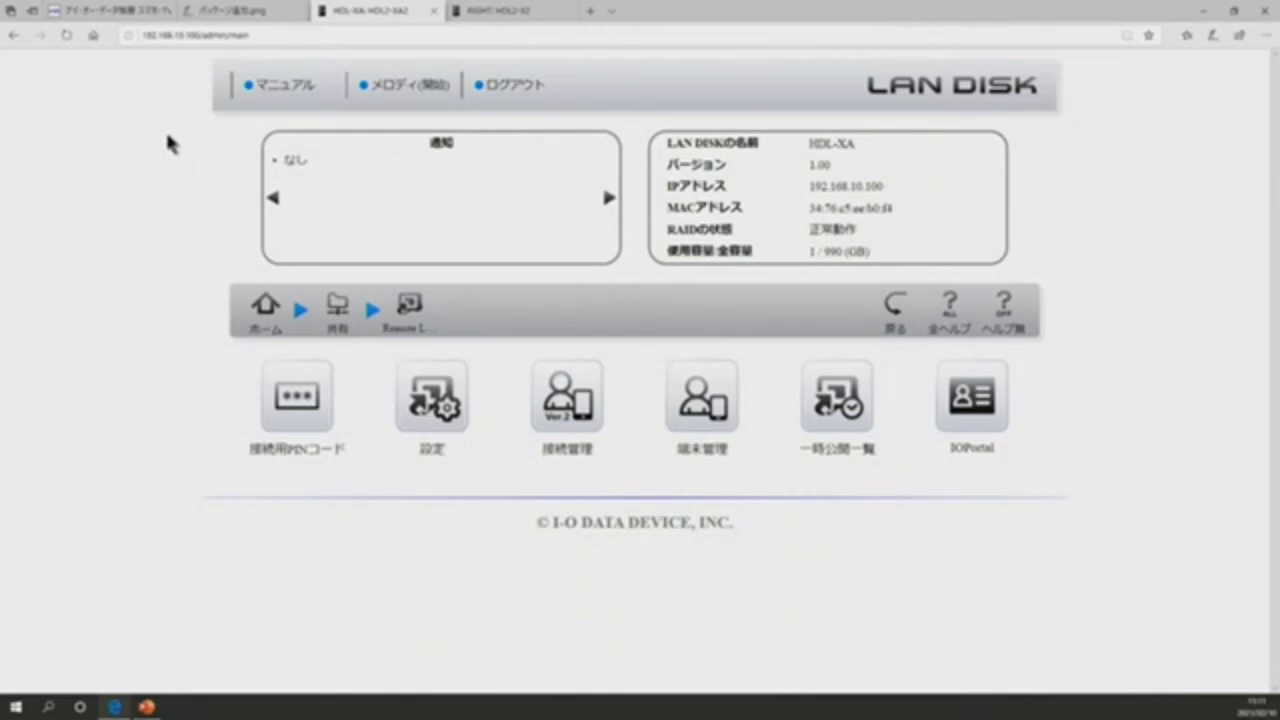
# Step: Search the I-O DATA website for "lan disk connect"
pyautogui.click(120, 13)
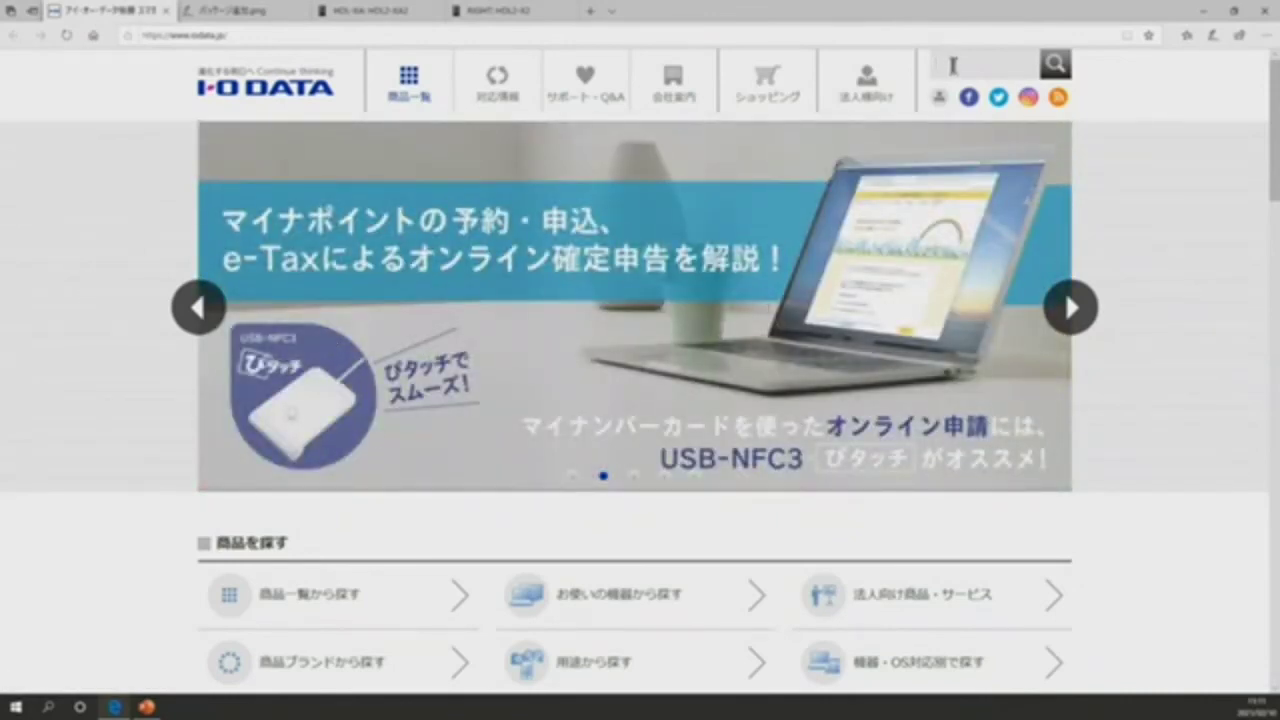
pyautogui.write('lan')
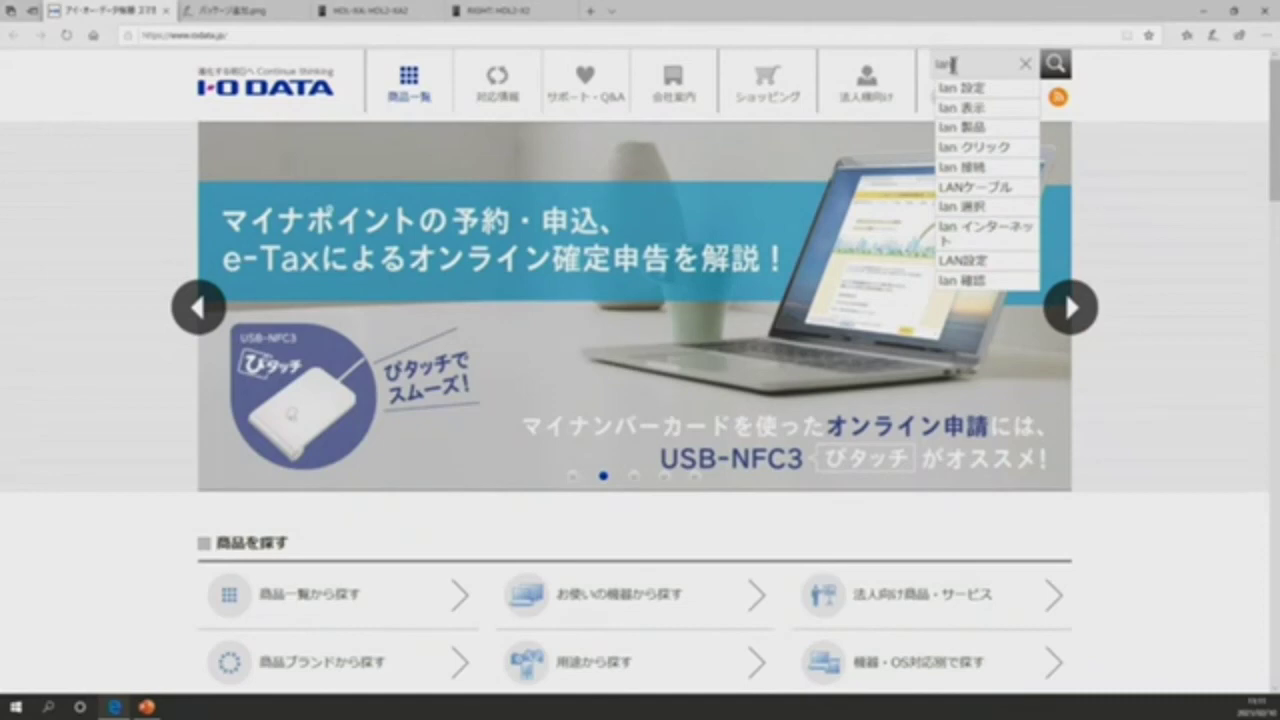
pyautogui.write(' hdl data connect')
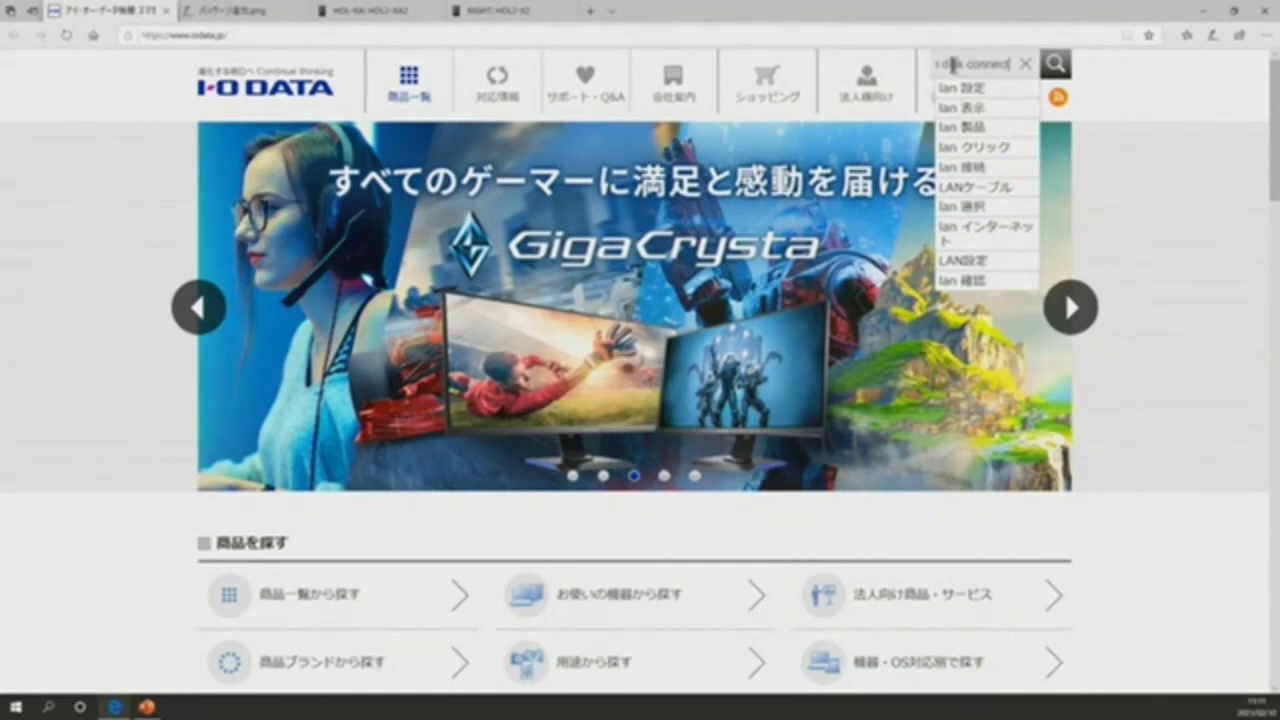
pyautogui.click(1054, 64)
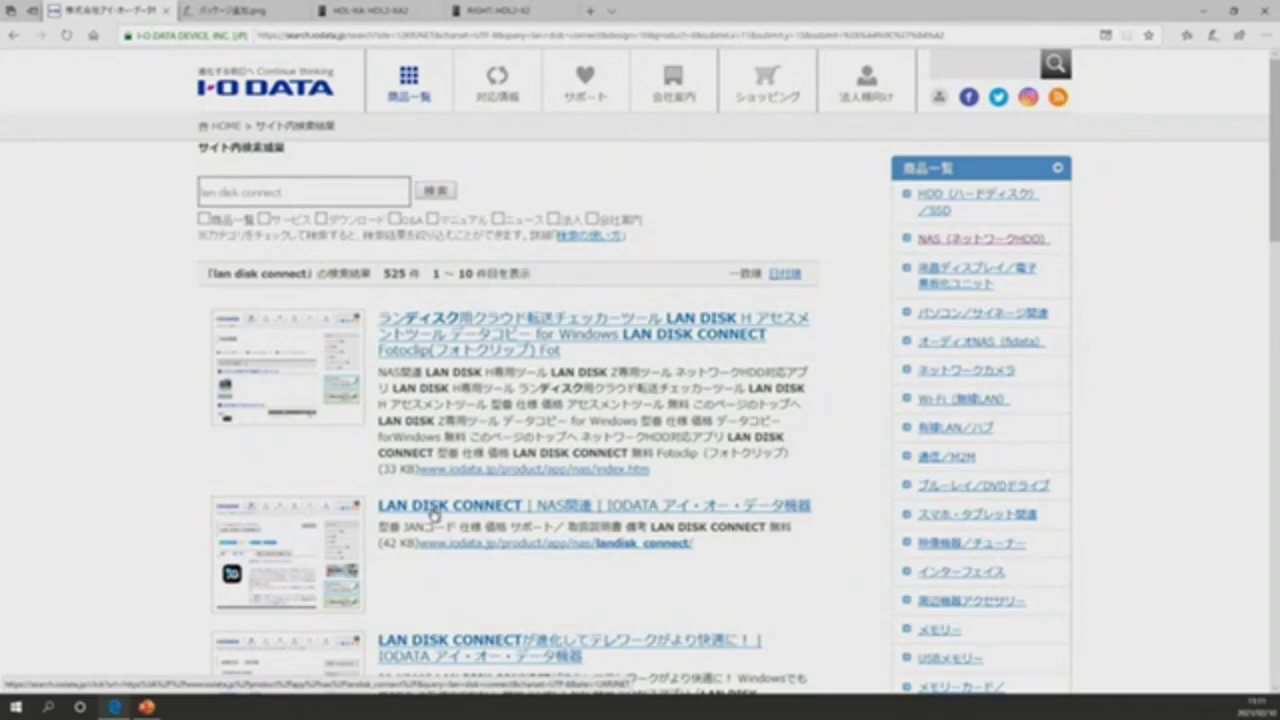
# Step: Open the LAN DISK CONNECT software download page from its product support details and view the selectable operating systems
pyautogui.click(433, 514)
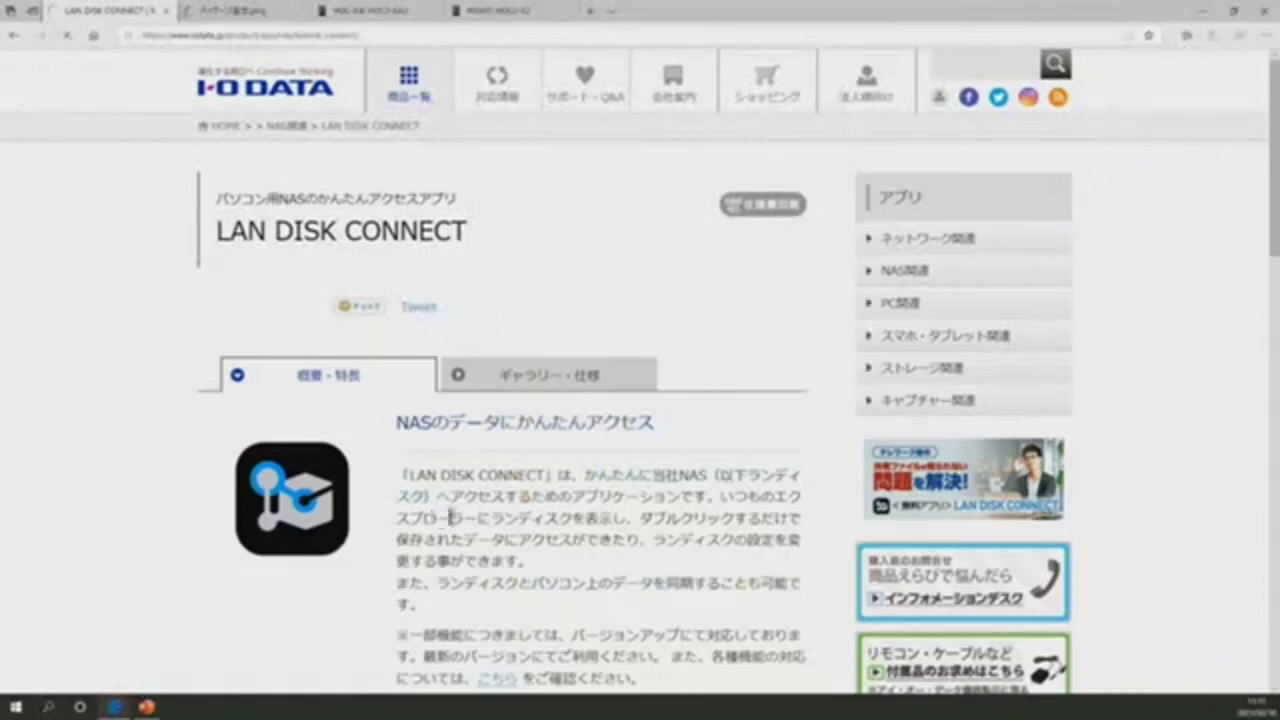
pyautogui.scroll(-3, 1276, 190)
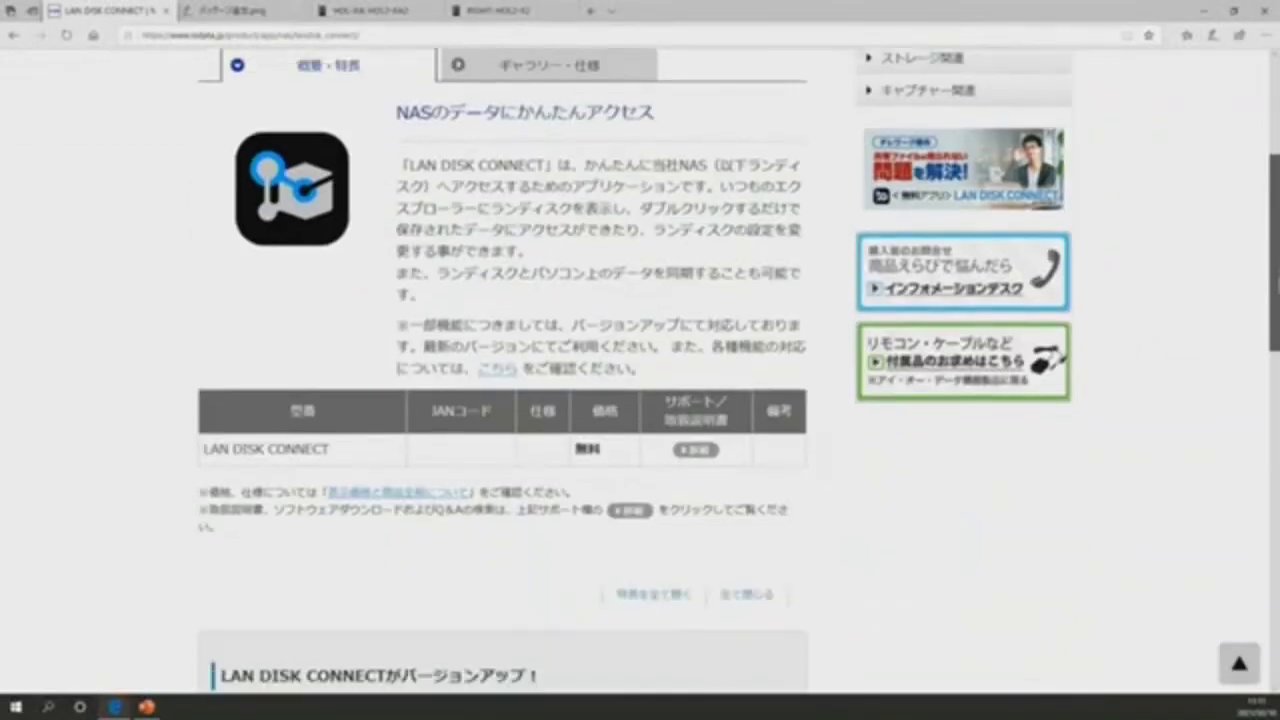
pyautogui.click(689, 451)
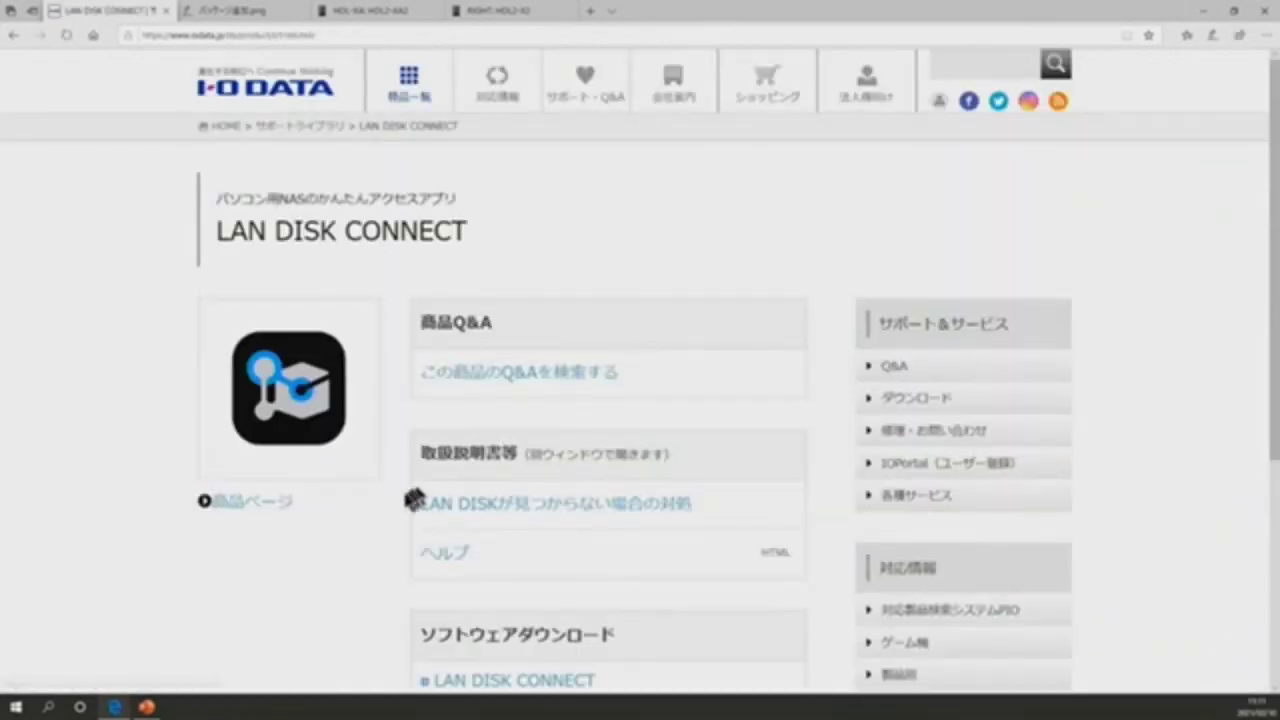
pyautogui.scroll(-5, 409, 505)
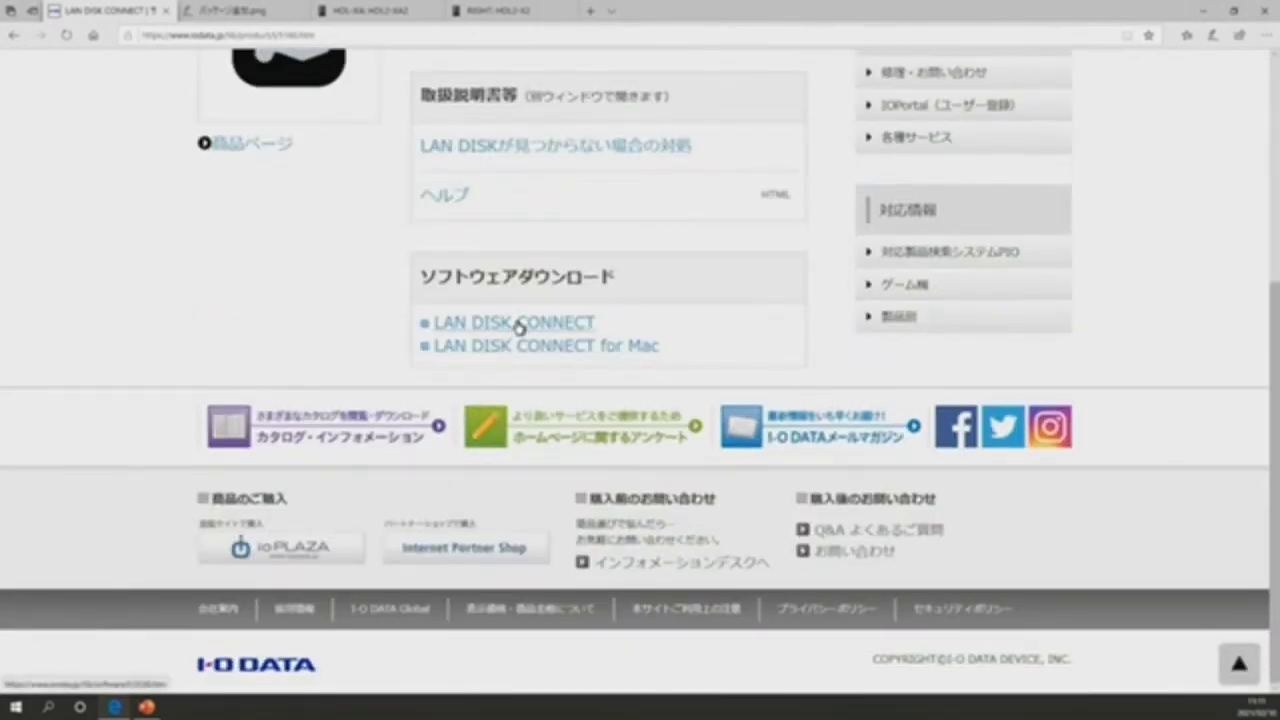
pyautogui.click(516, 324)
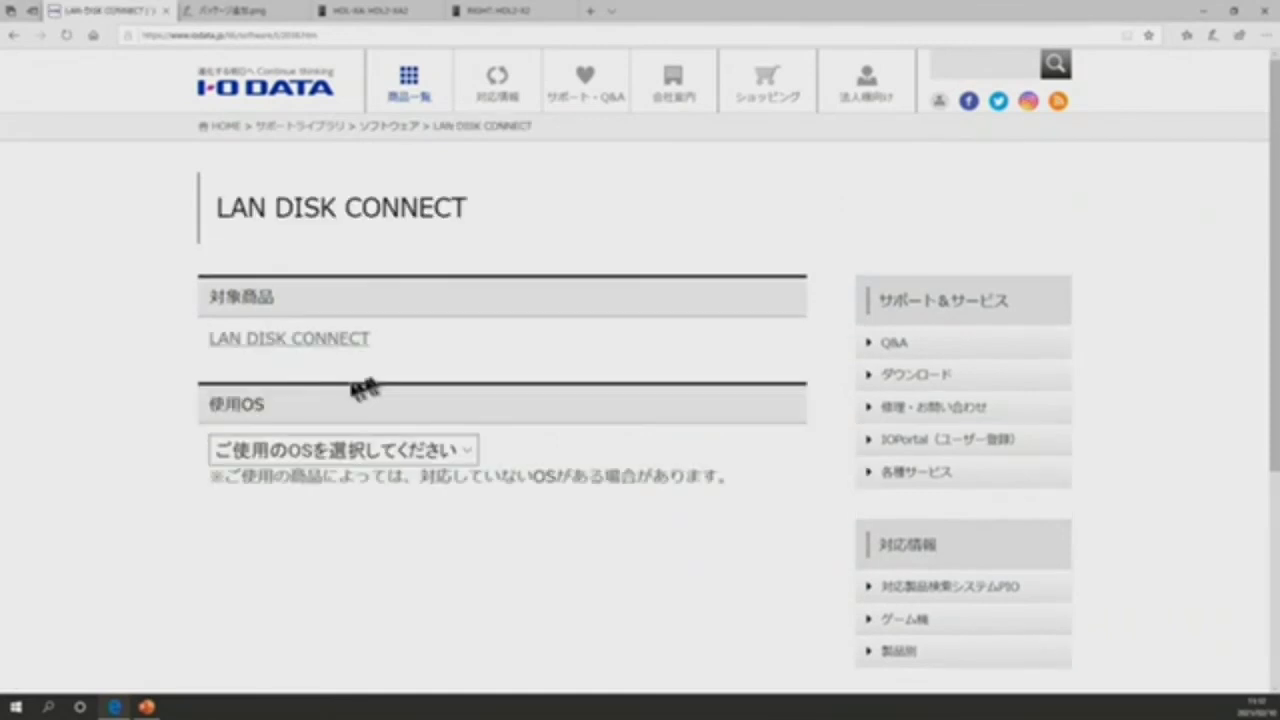
pyautogui.click(340, 449)
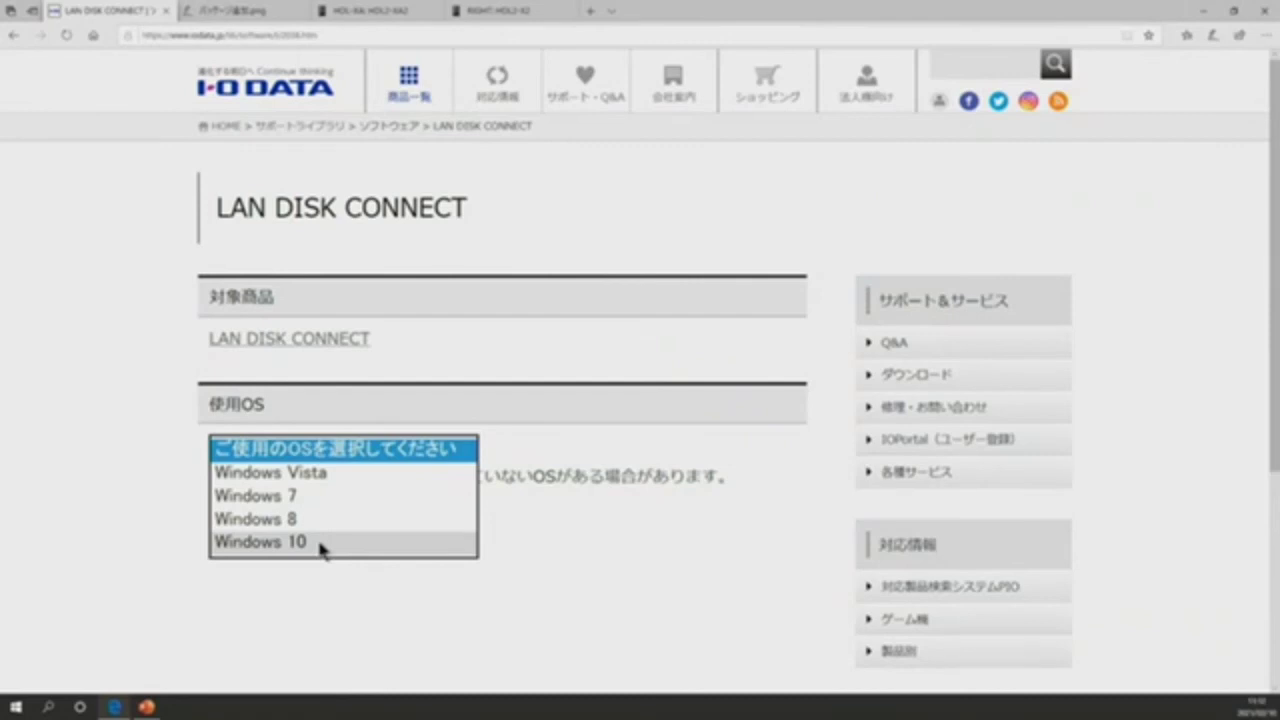
pyautogui.click(627, 475)
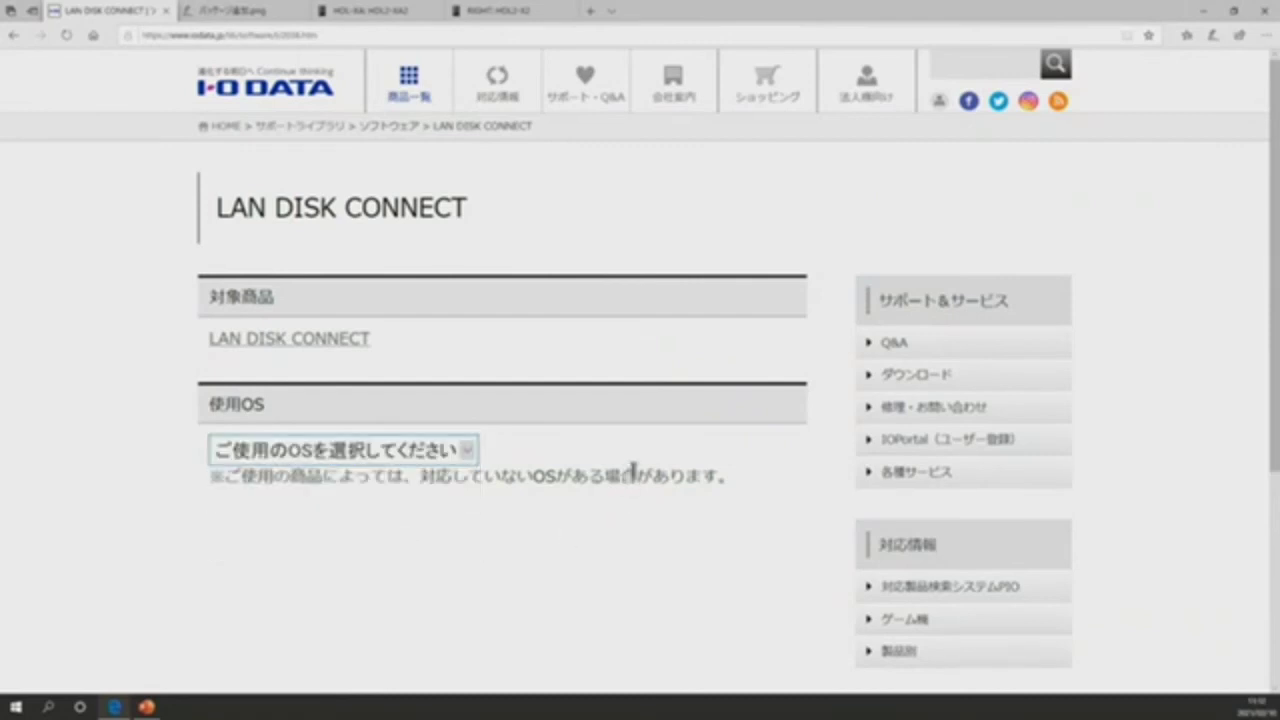
# Step: Switch from the browser and slide show to File Explorer, and show the LAN DISK location in a taller window
pyautogui.click(1203, 12)
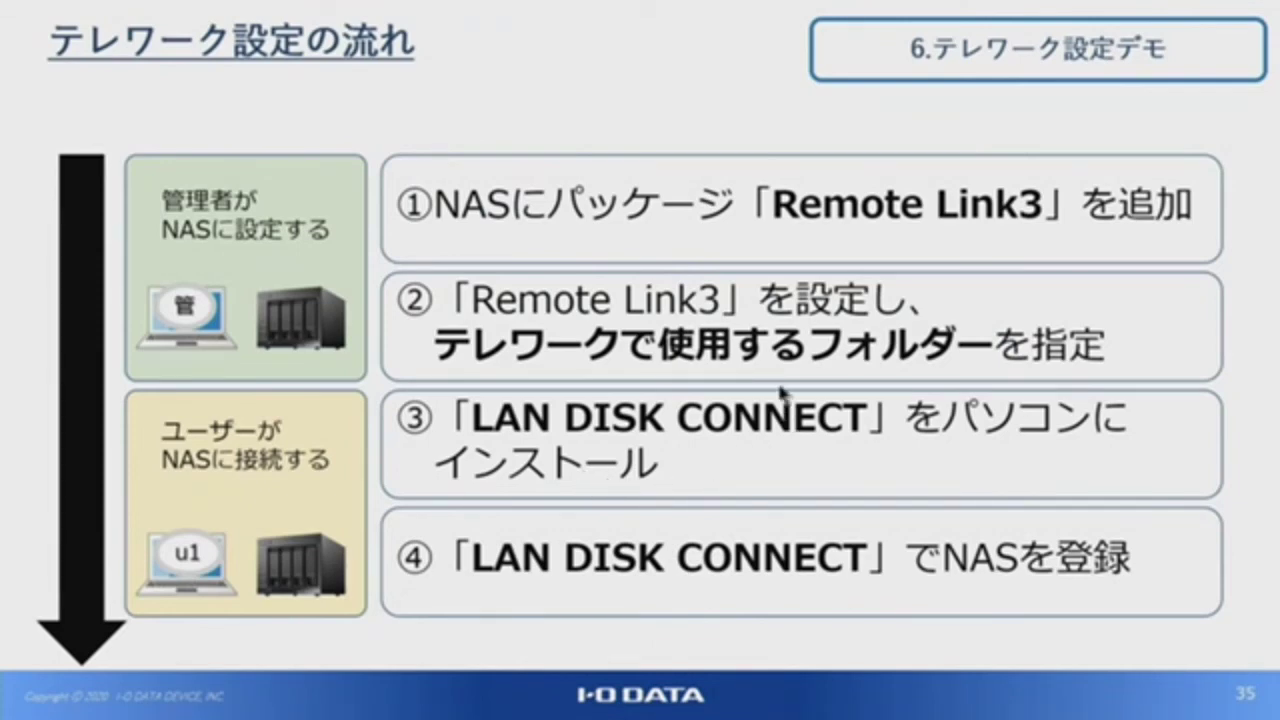
pyautogui.hotkey('alt', 'F4')
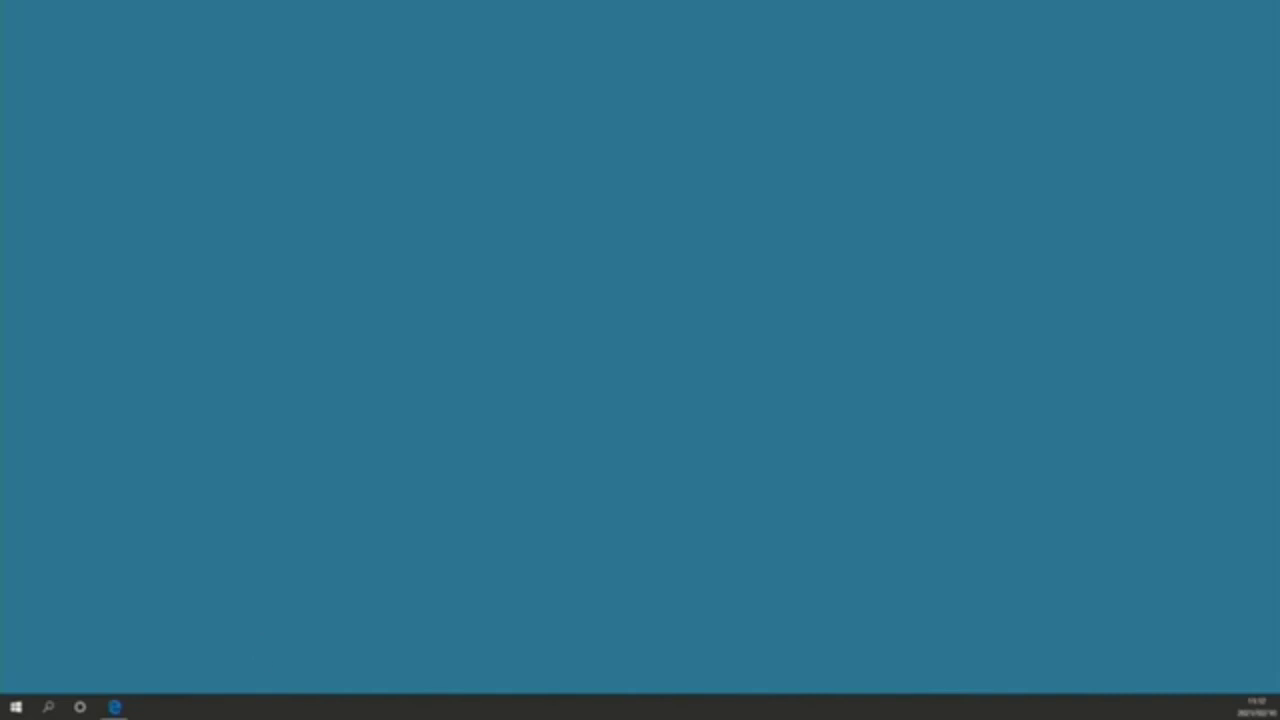
pyautogui.press('super+e')
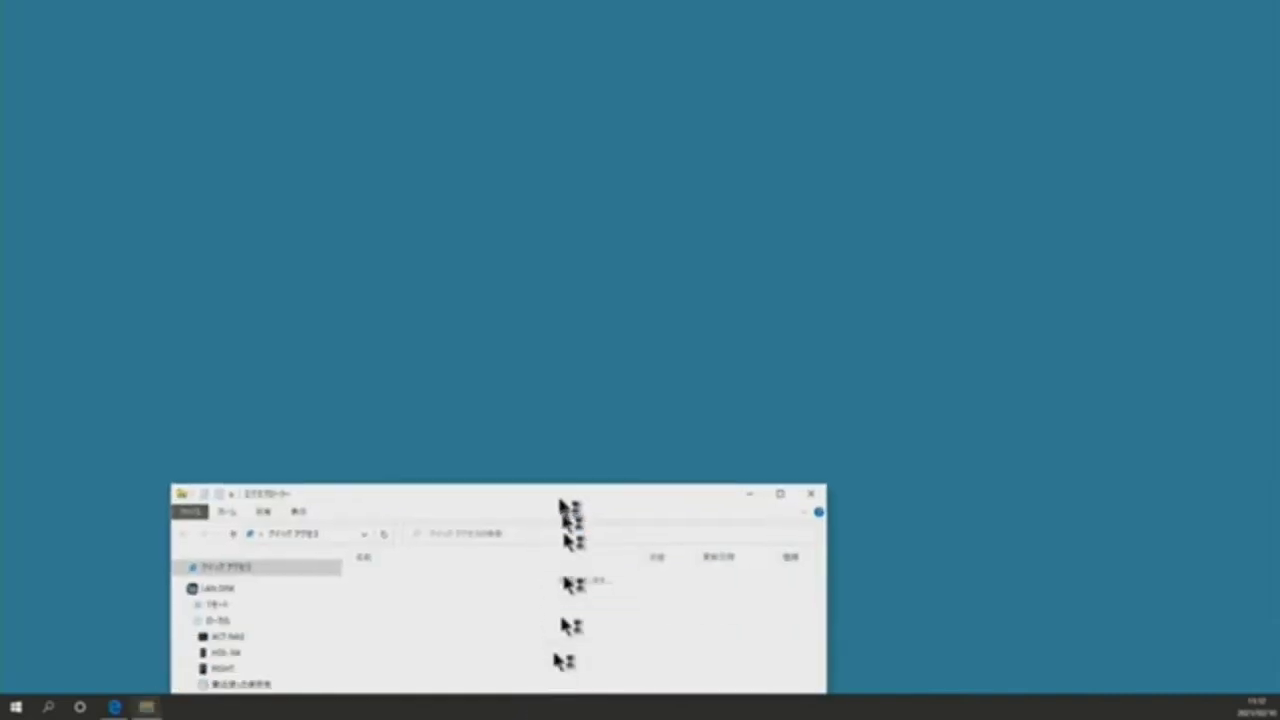
pyautogui.moveTo(571, 500); pyautogui.dragTo(612, 170)
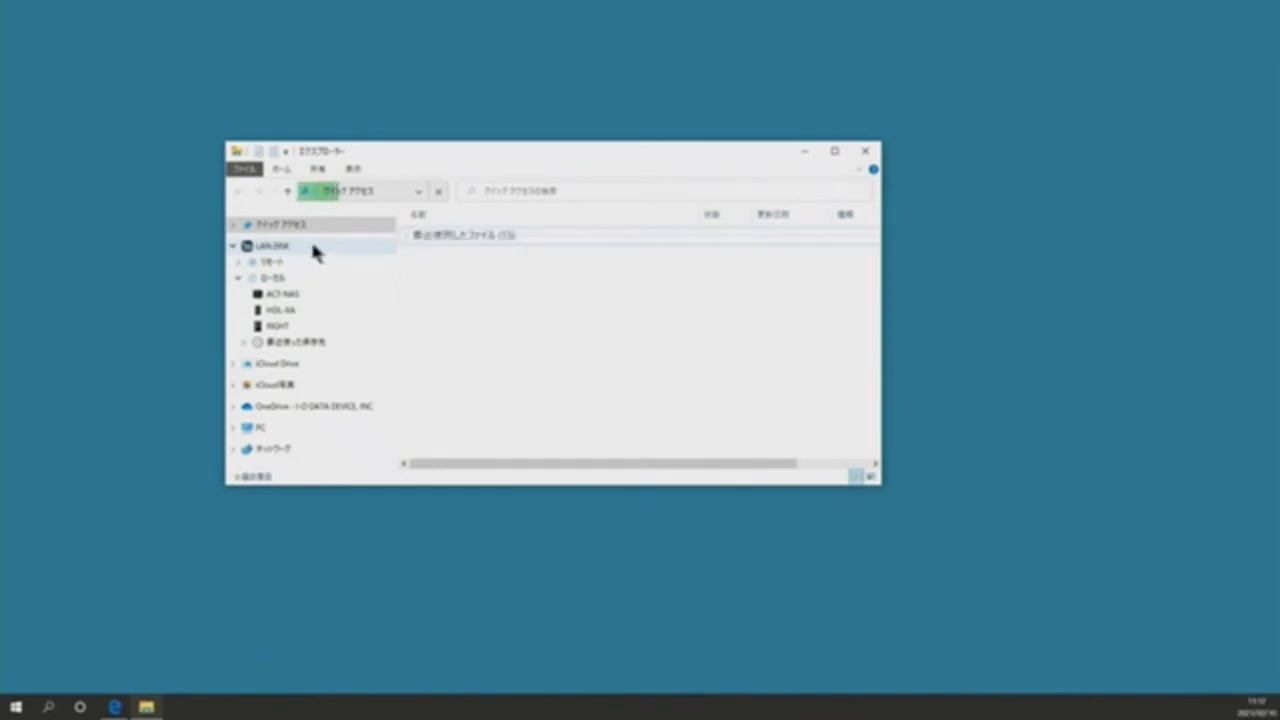
pyautogui.click(313, 251)
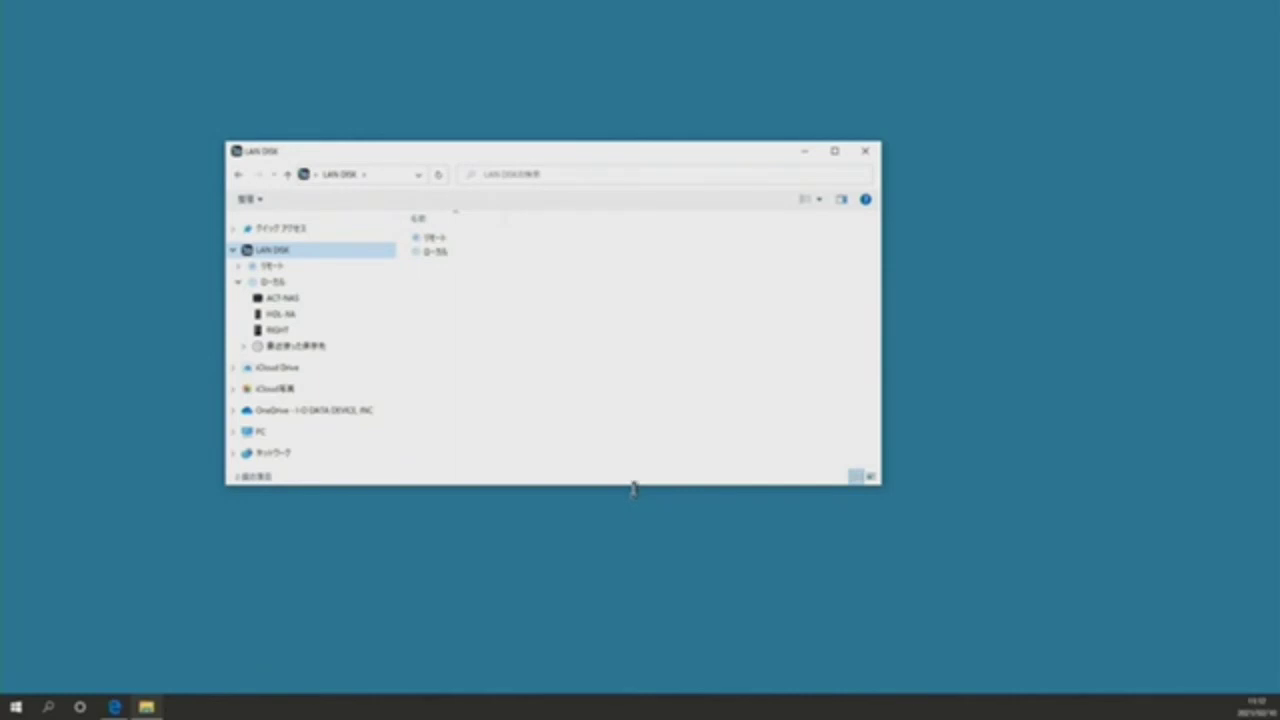
pyautogui.moveTo(633, 488); pyautogui.dragTo(638, 598)
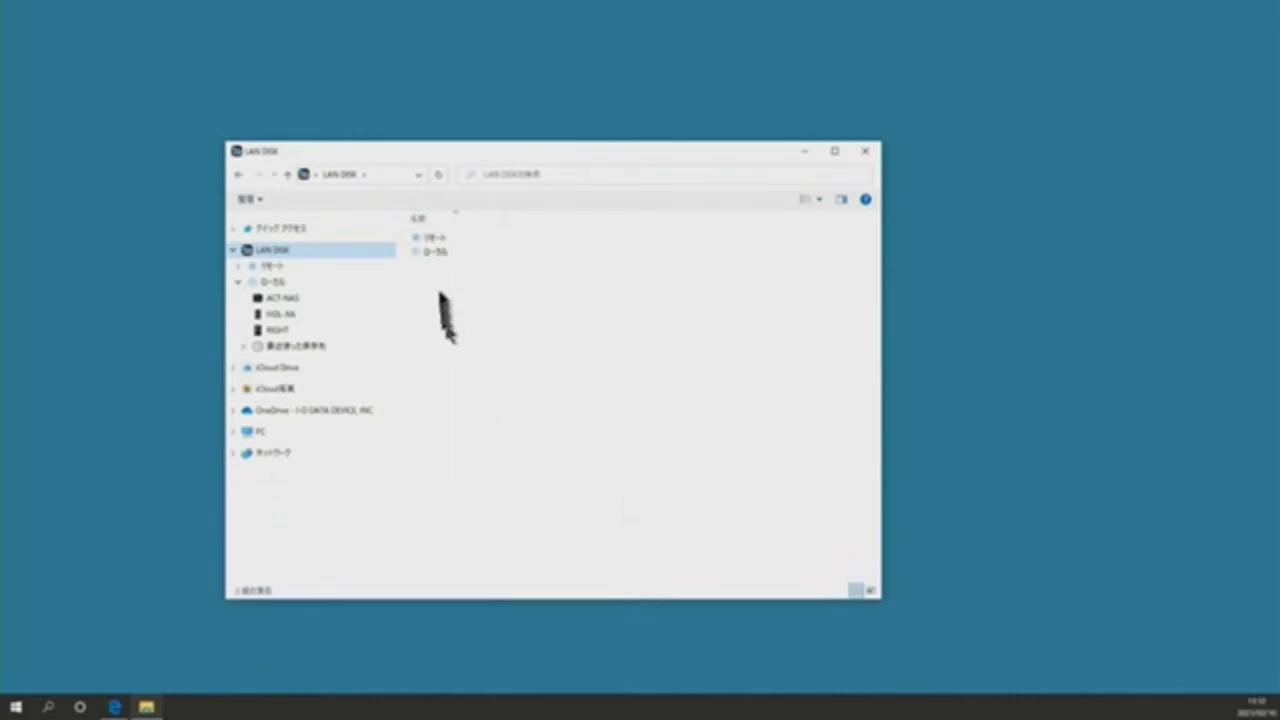
# Step: Register the local HDL-XA NAS for remote access with user name "user1" and the account password
pyautogui.click(440, 258)
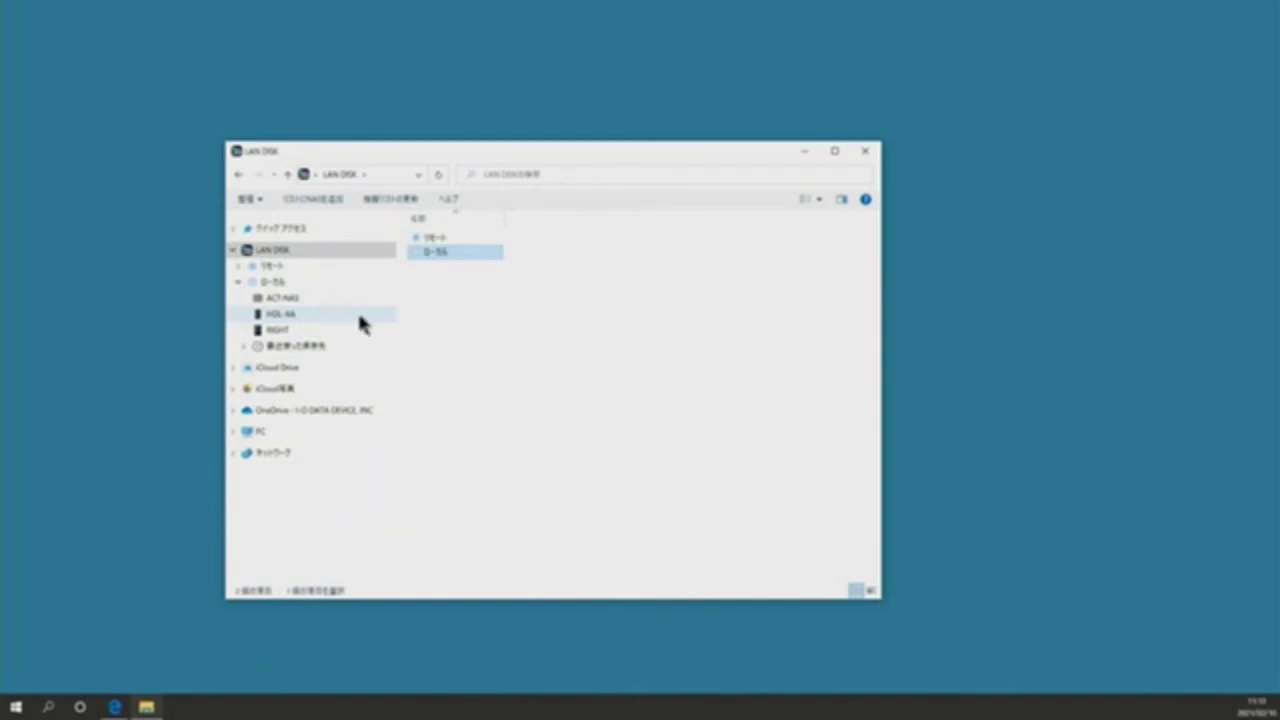
pyautogui.rightClick(359, 316)
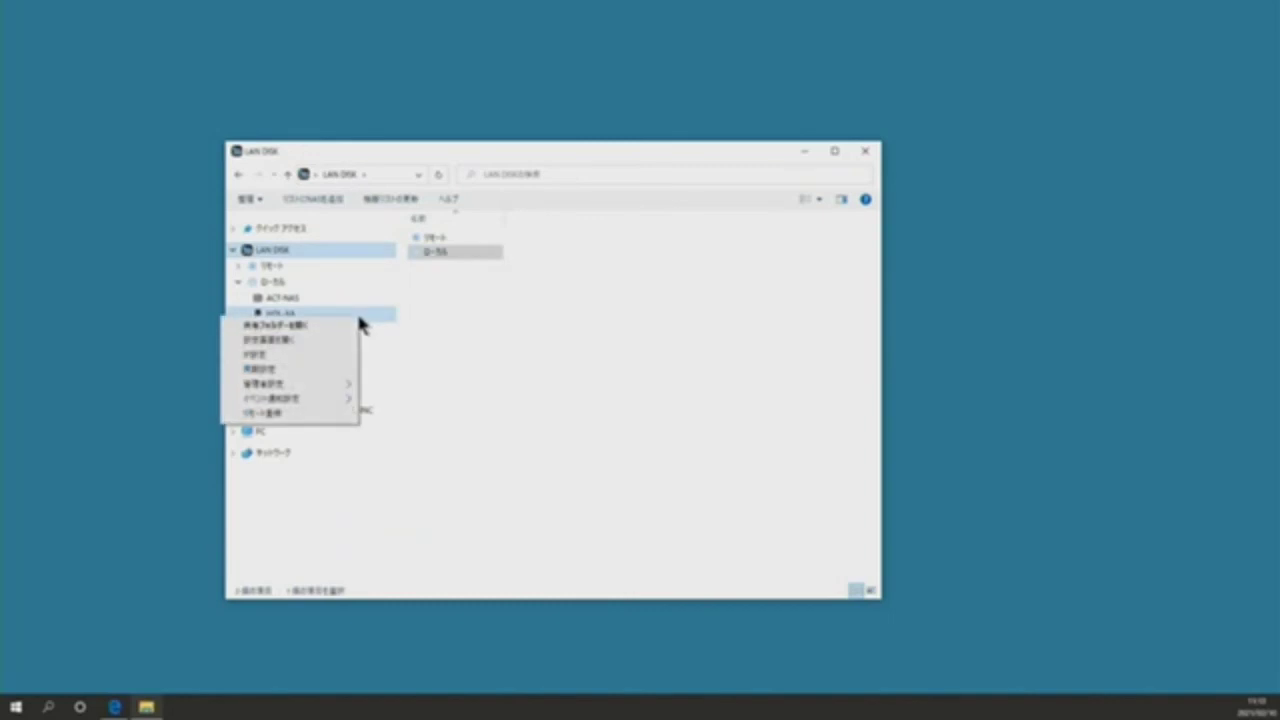
pyautogui.click(288, 415)
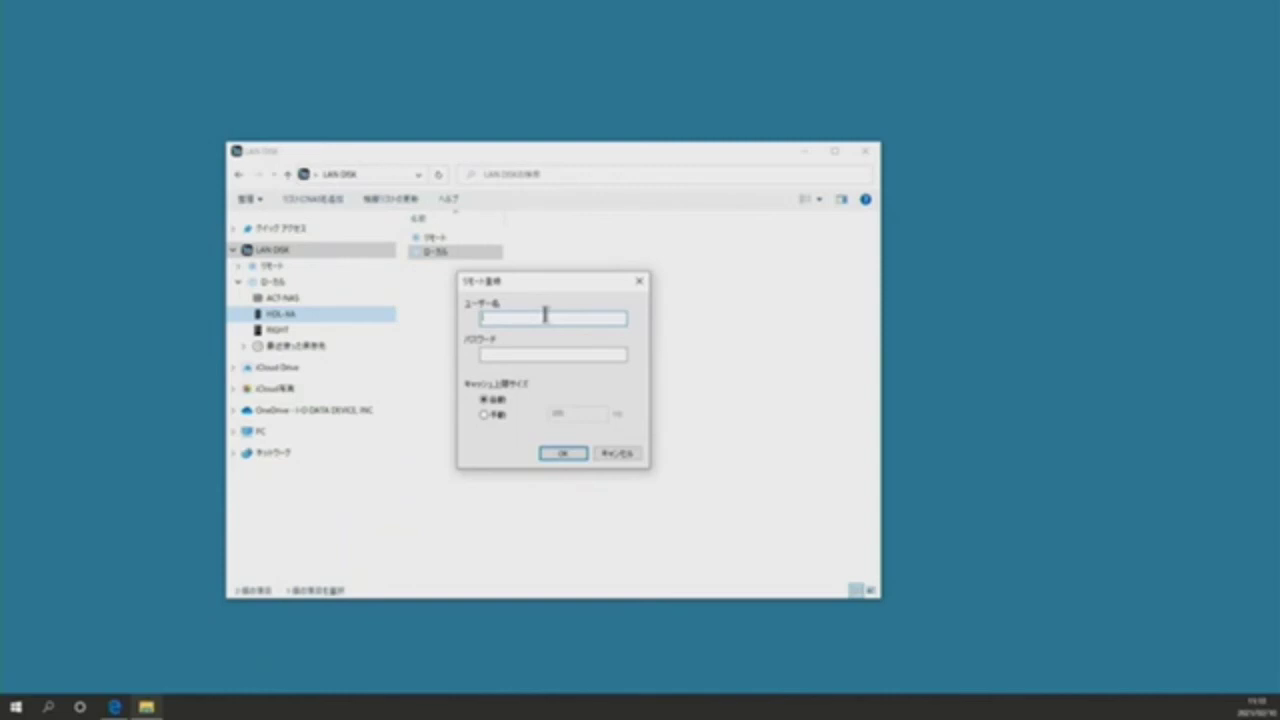
pyautogui.write('user1******')
pyautogui.click(550, 454)
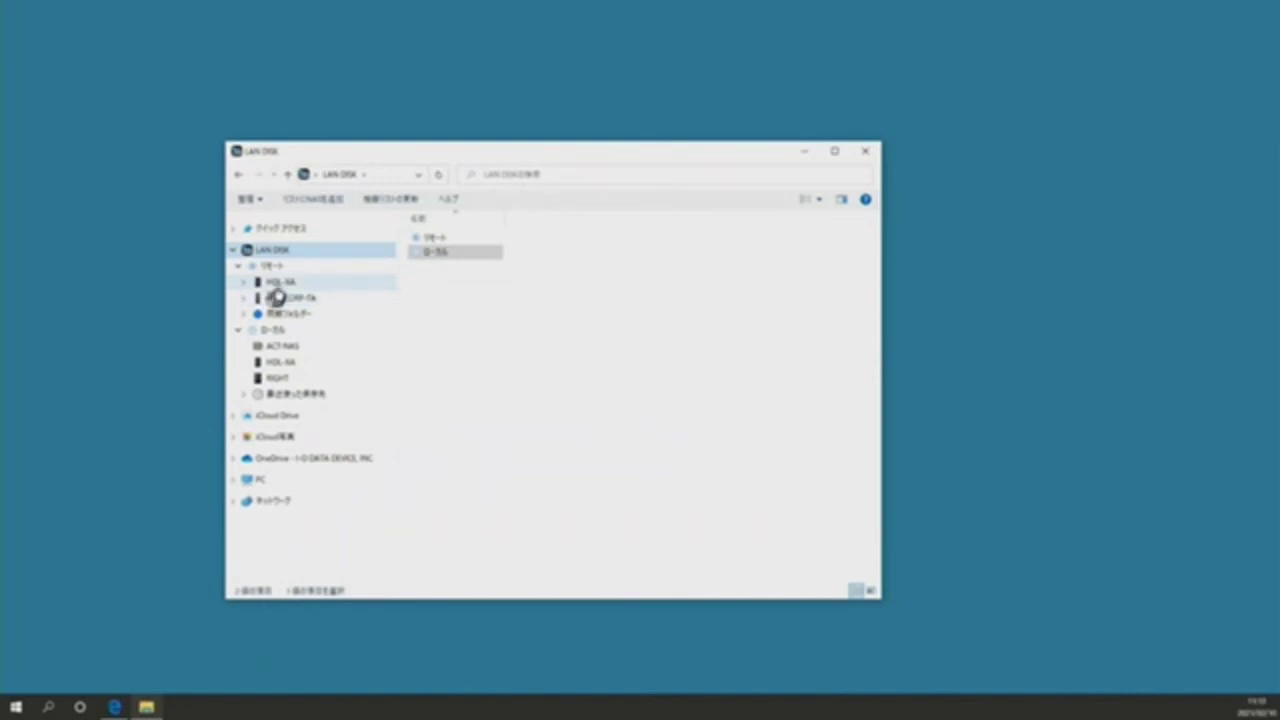
# Step: View the remote HDL-XA, open the corp folder on the remote LDC-CORP-TA NAS and check the details of its first PowerPoint file
pyautogui.click(329, 284)
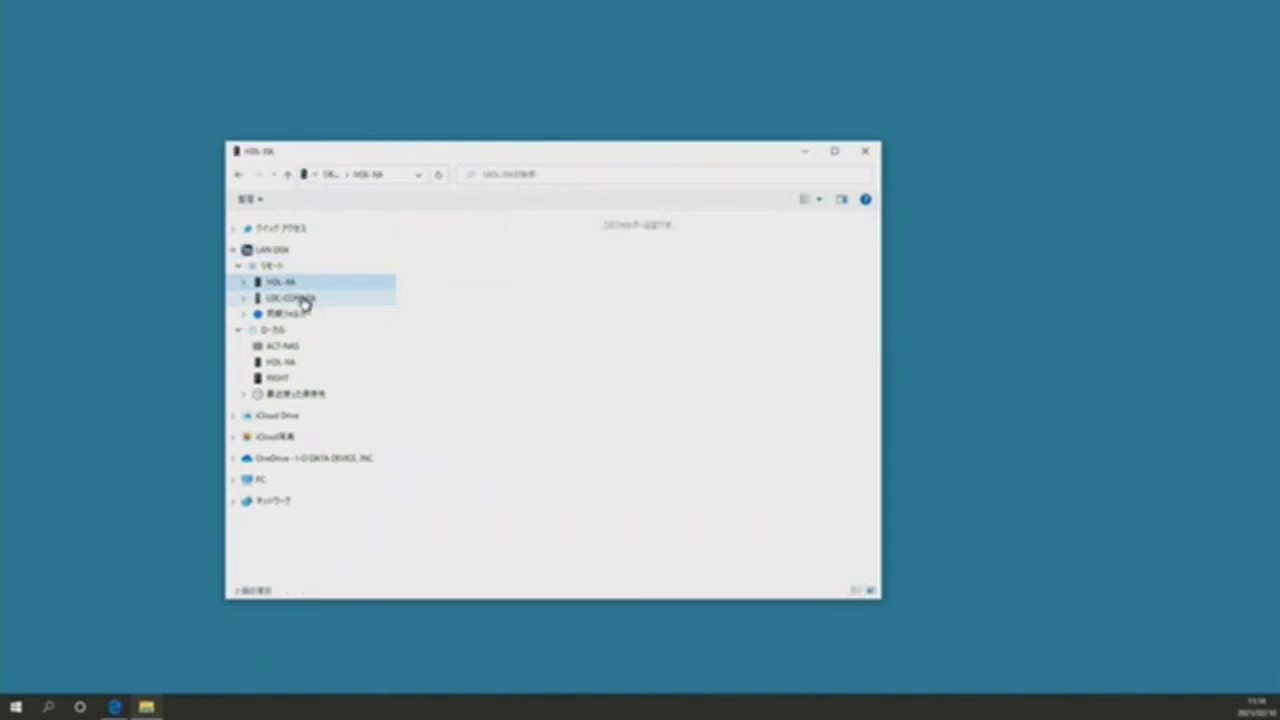
pyautogui.click(303, 300)
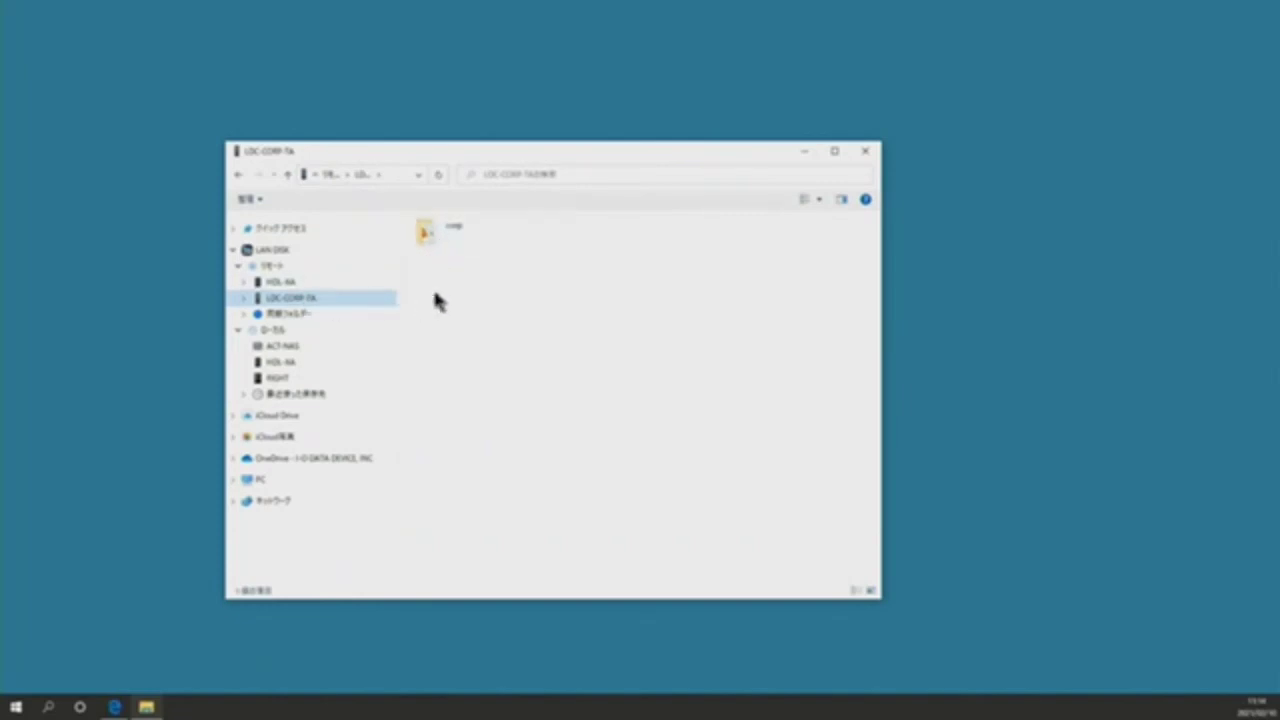
pyautogui.click(448, 239)
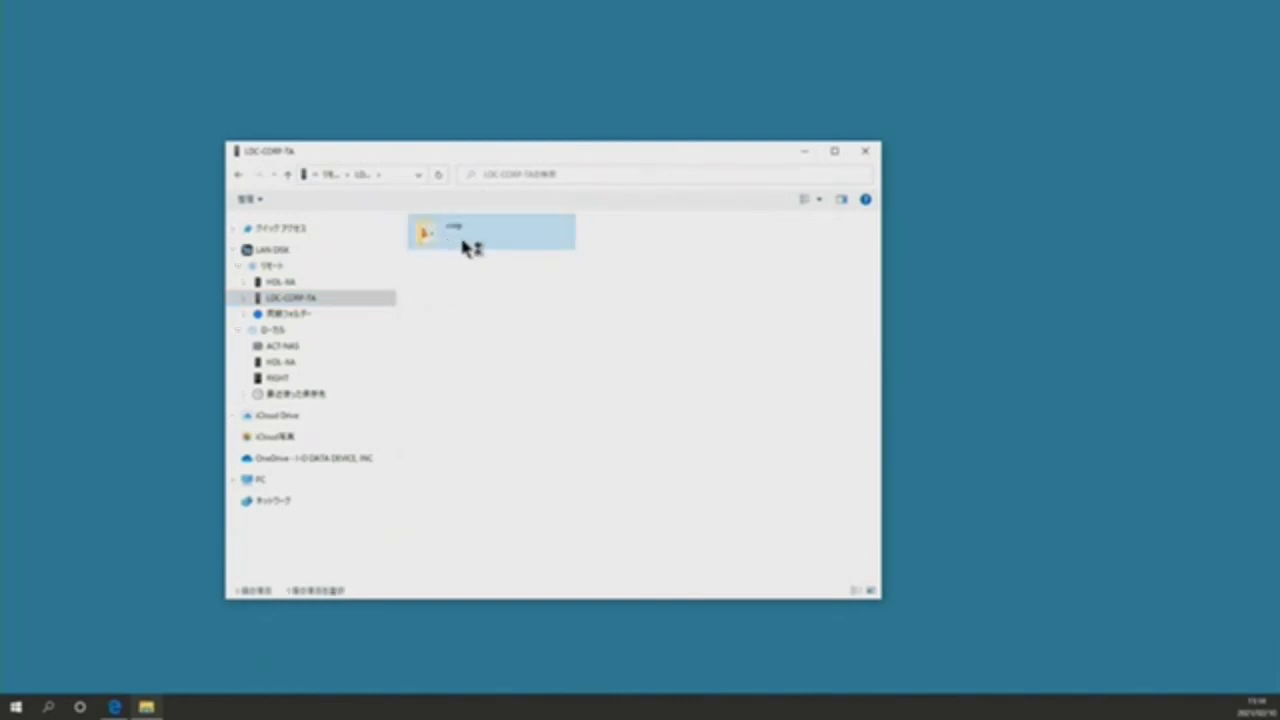
pyautogui.doubleClick(462, 241)
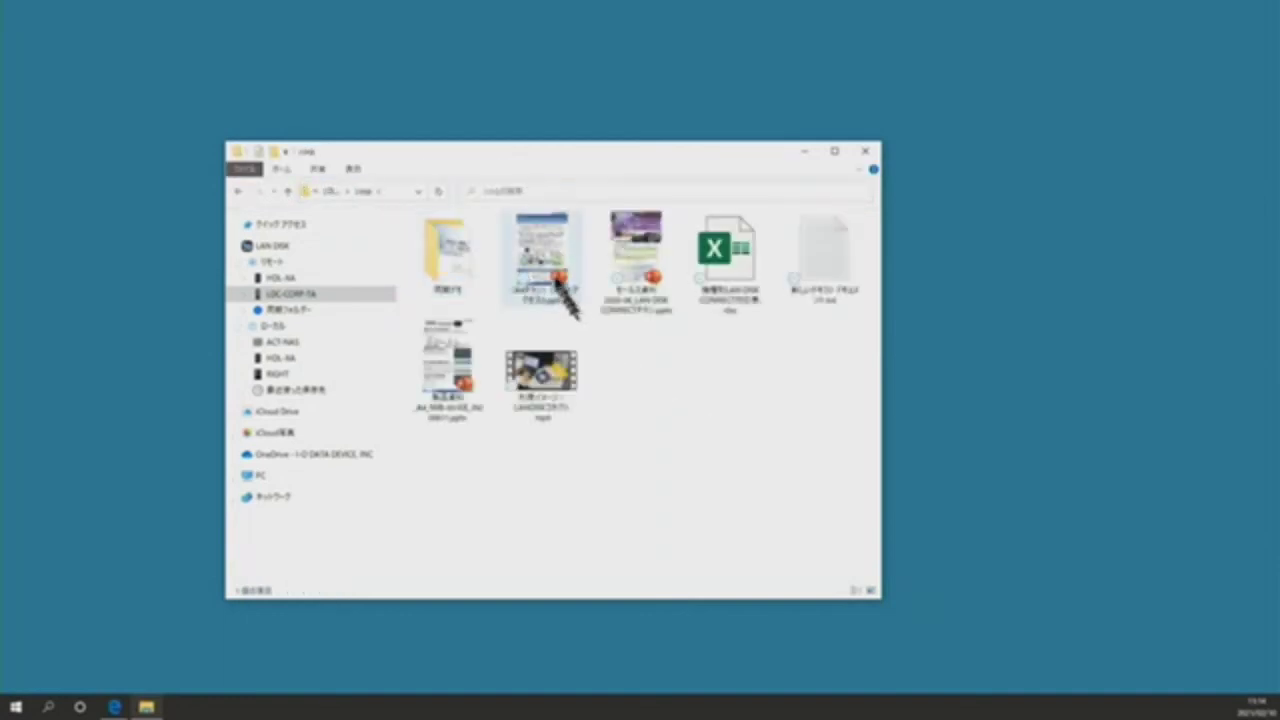
pyautogui.click(563, 293)
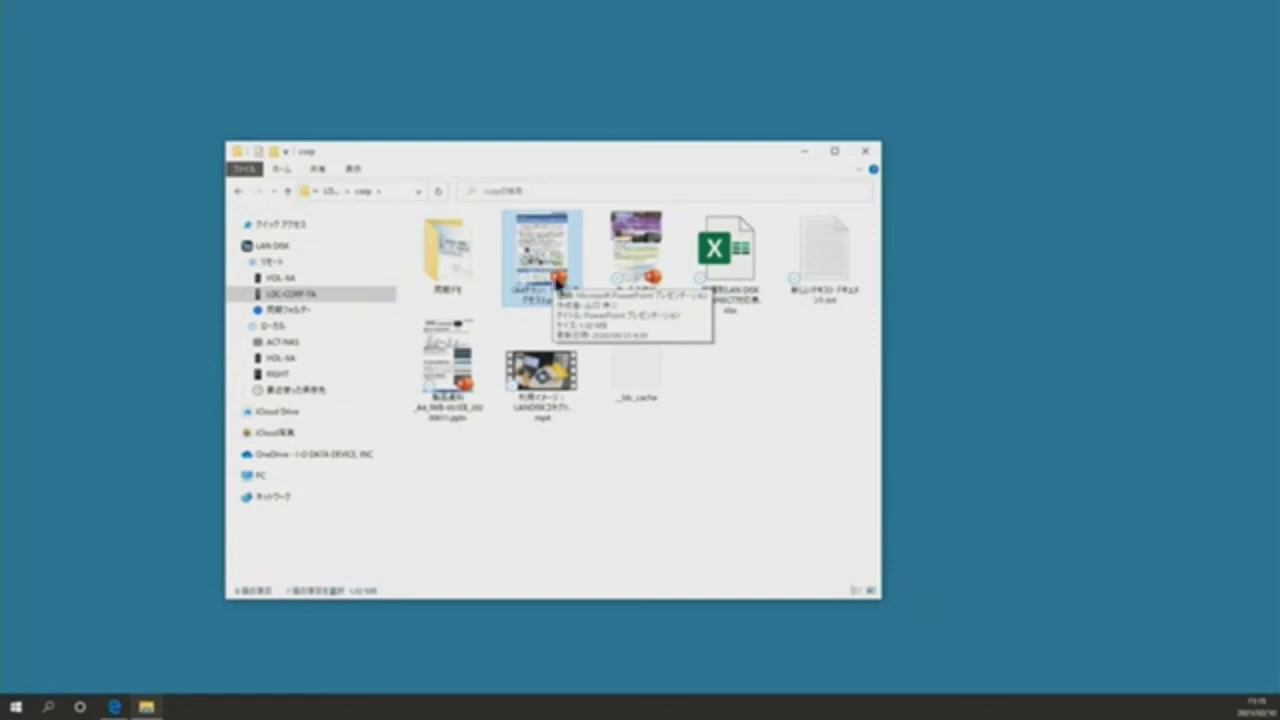
pyautogui.click(765, 445)
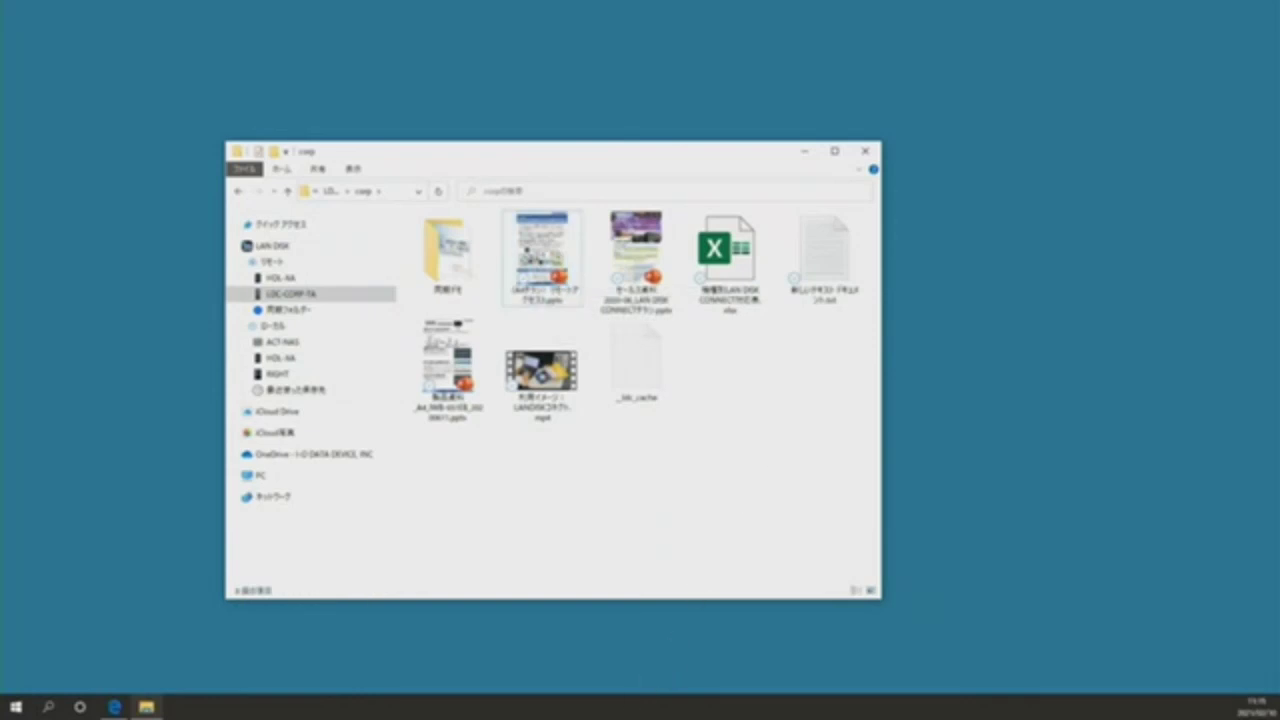